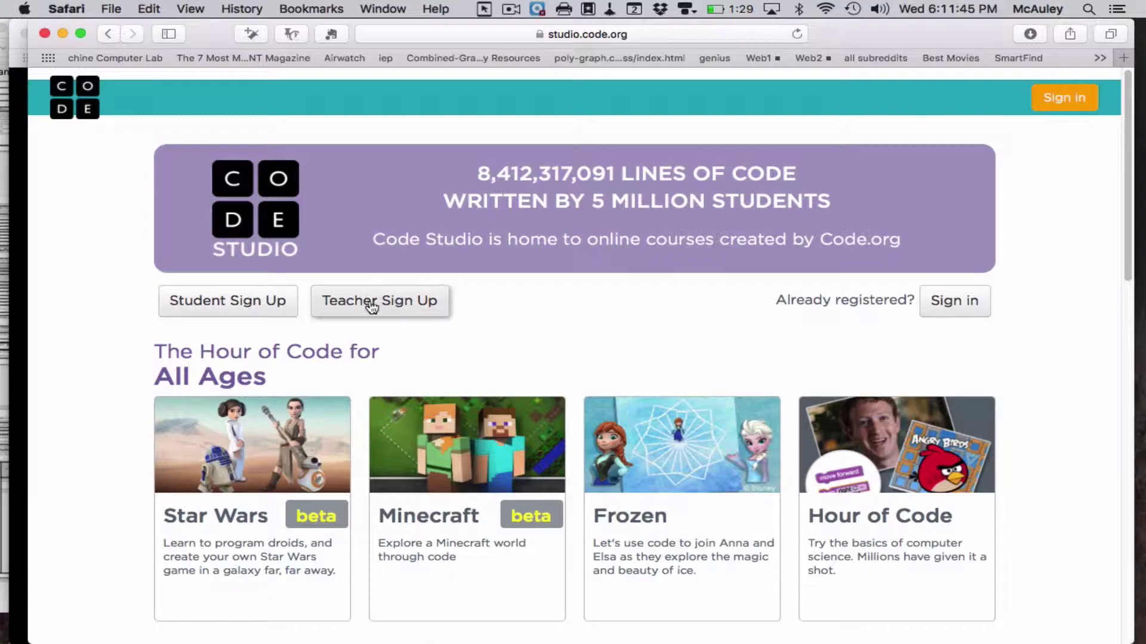
- Browse the home page's Hour of Code tutorials and courses, then go to Teacher Sign Up
scroll(506, 319, down, 5)
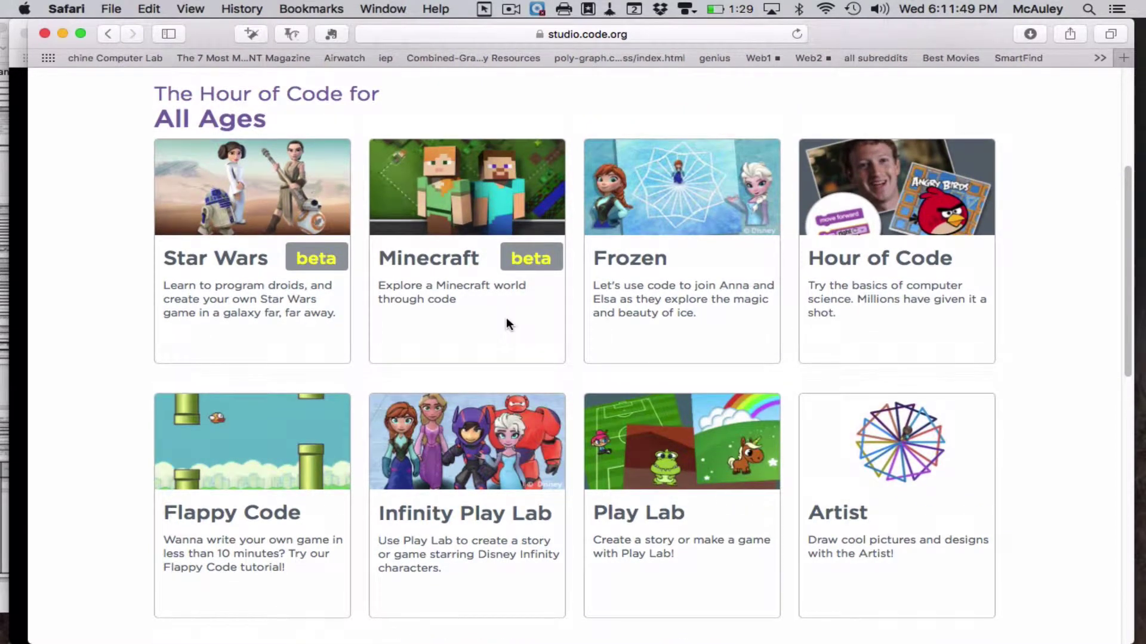
scroll(506, 319, down, 5)
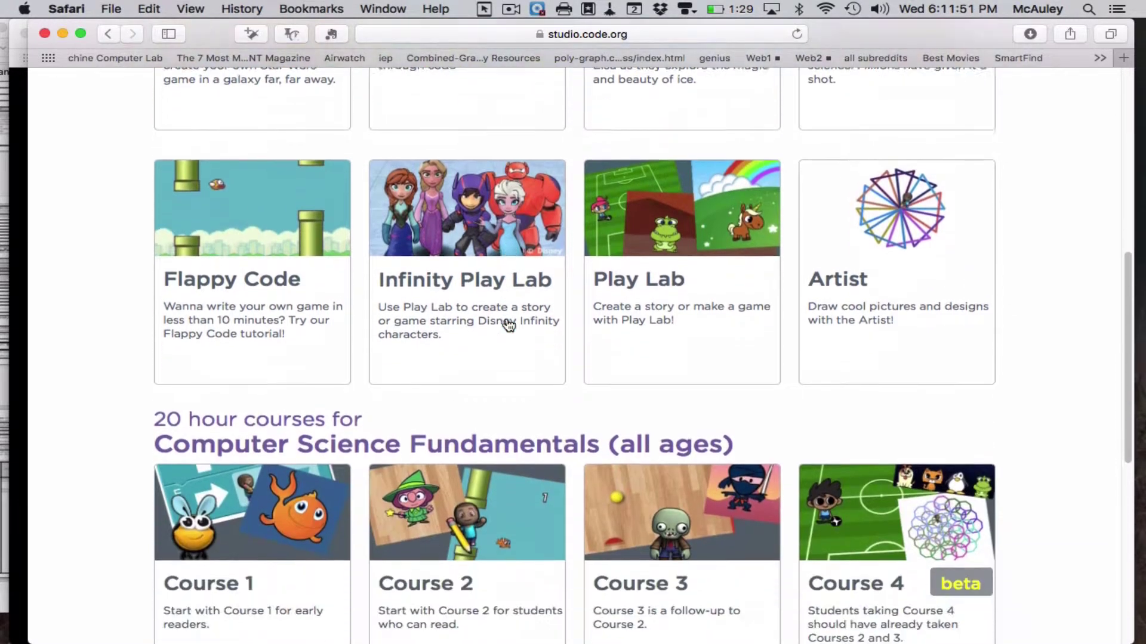
scroll(508, 325, down, 1)
scroll(506, 323, down, 5)
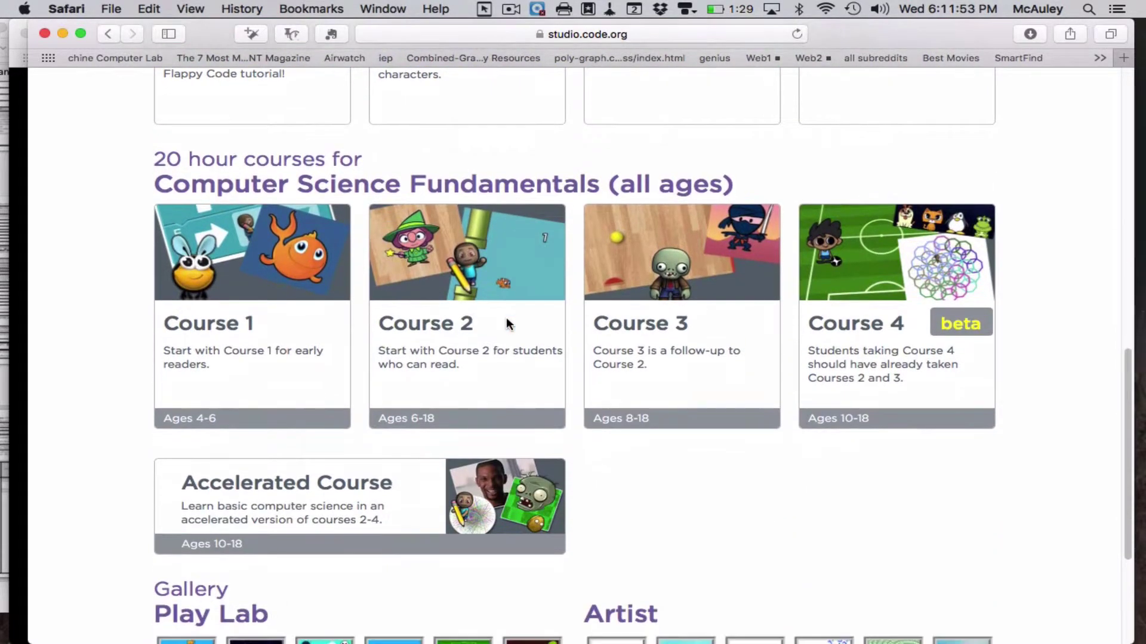
scroll(506, 318, up, 1)
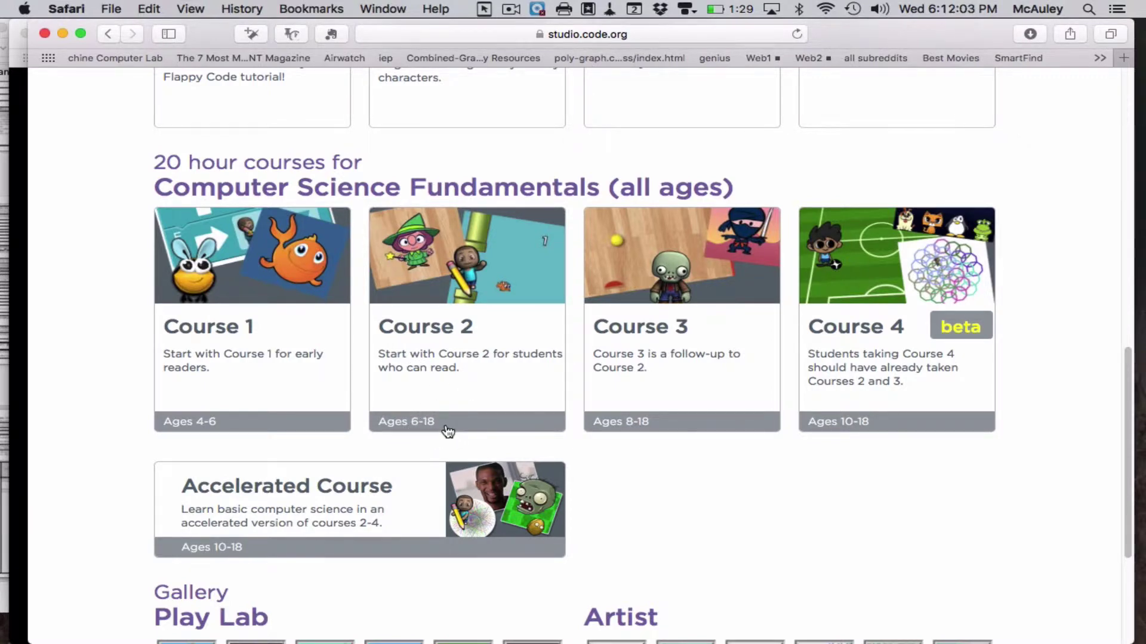
scroll(441, 382, up, 1)
scroll(412, 303, up, 5)
scroll(412, 303, down, 4)
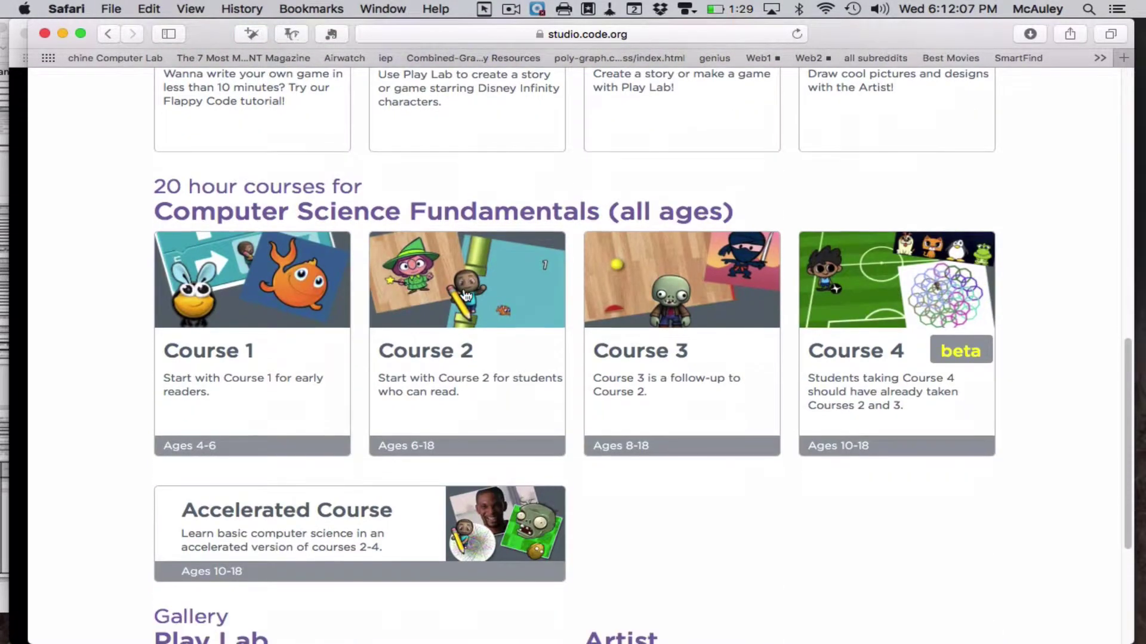
scroll(461, 292, up, 7)
scroll(465, 295, up, 2)
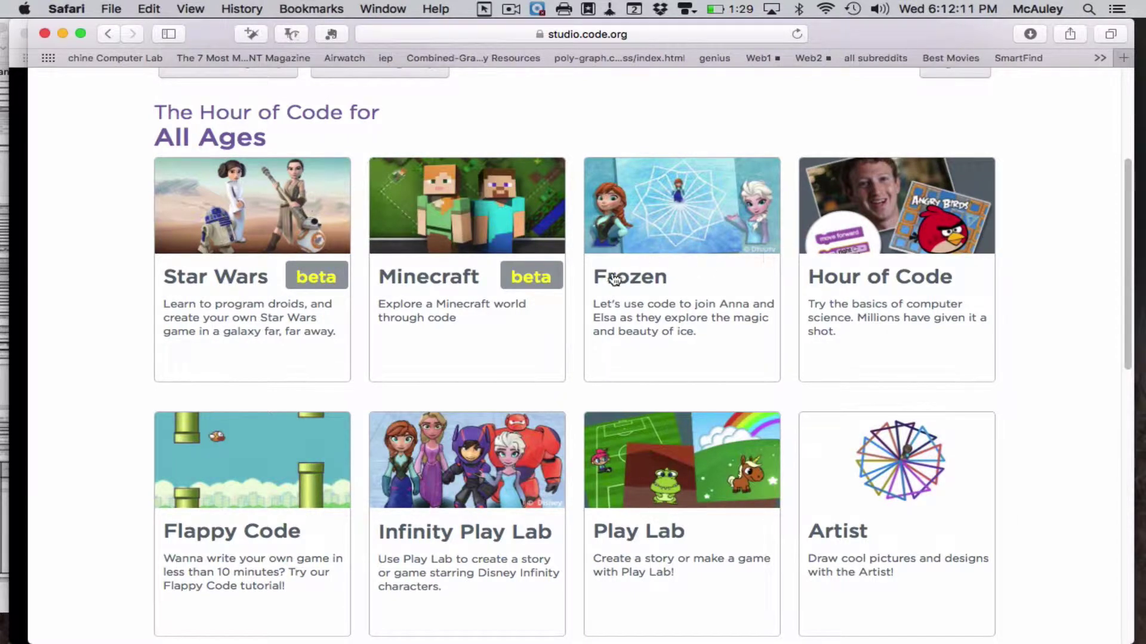
scroll(614, 275, down, 3)
scroll(614, 279, down, 1)
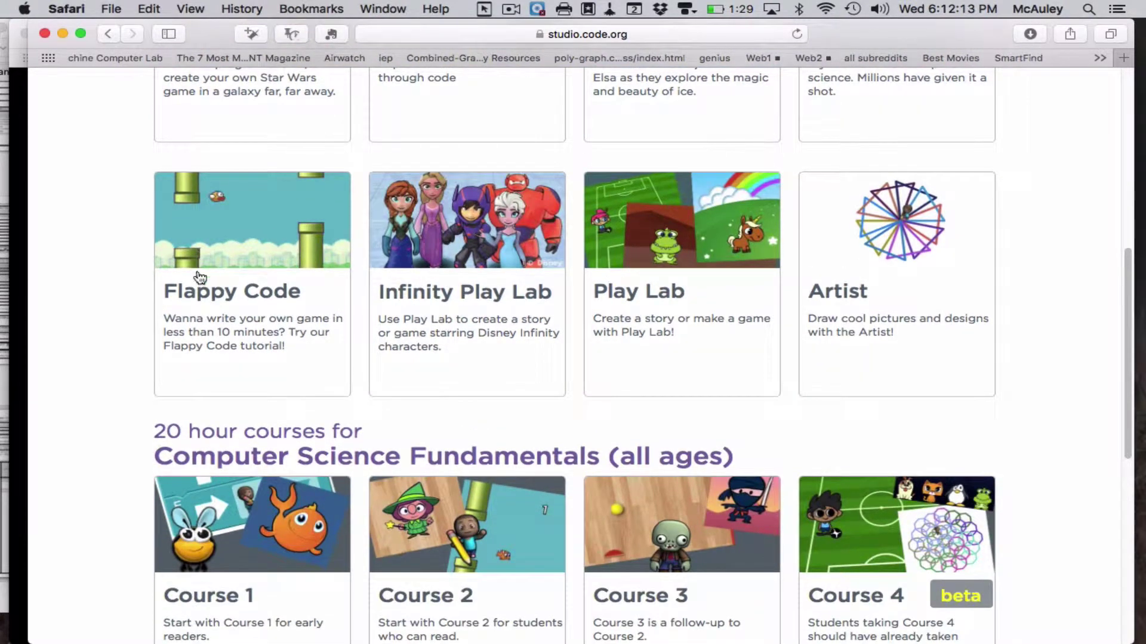
scroll(279, 239, down, 5)
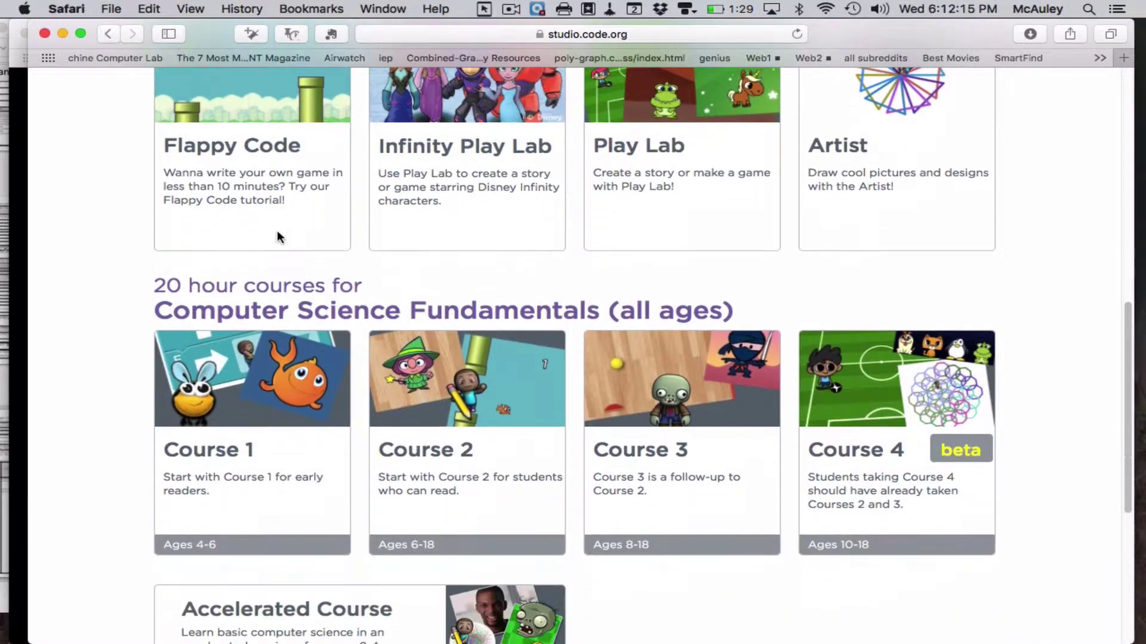
scroll(279, 238, up, 4)
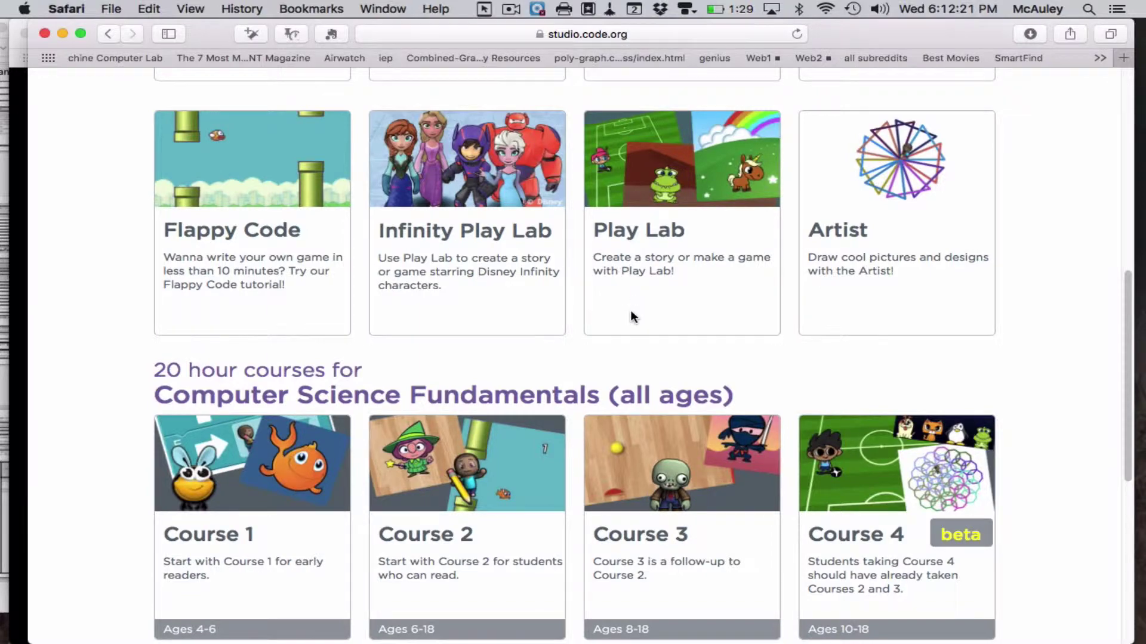
scroll(631, 313, down, 4)
scroll(632, 315, up, 4)
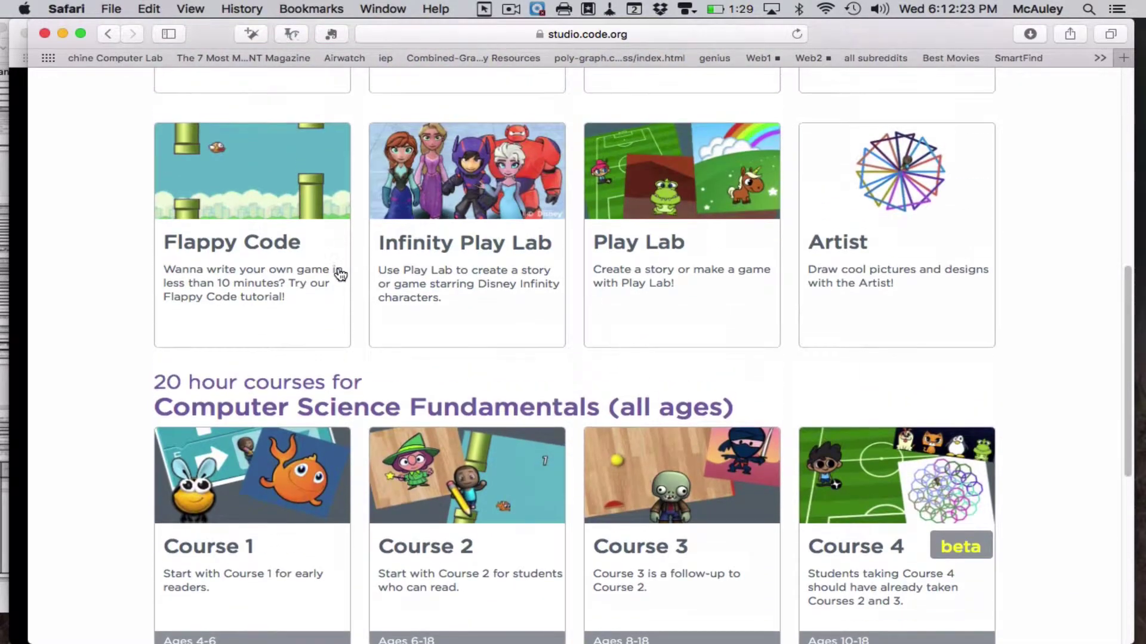
scroll(428, 304, up, 6)
scroll(428, 305, up, 2)
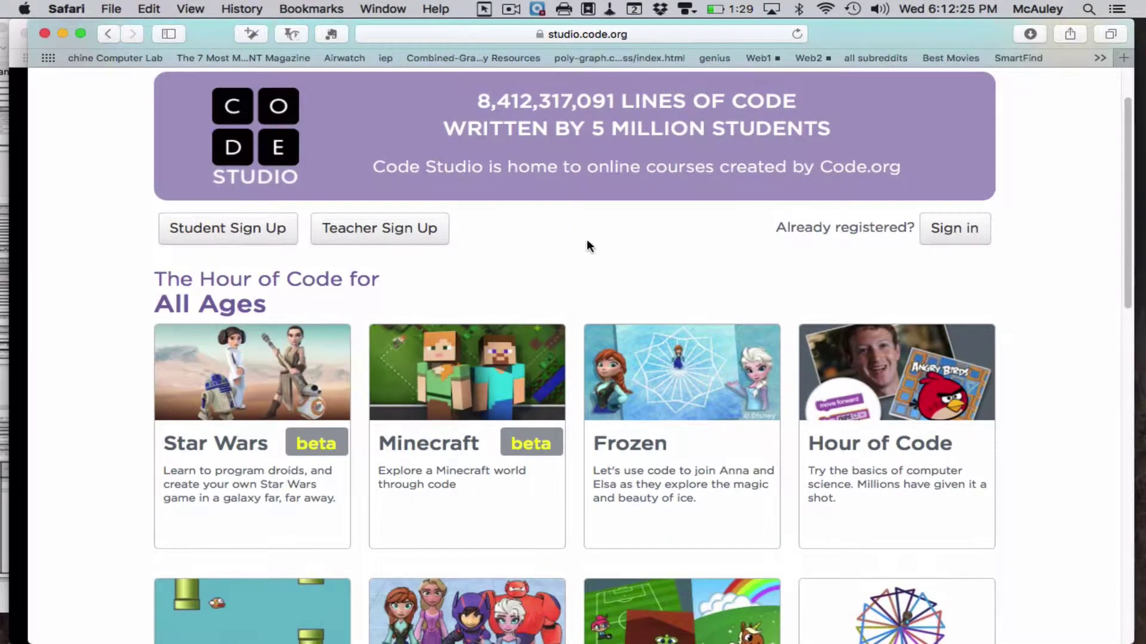
click(396, 230)
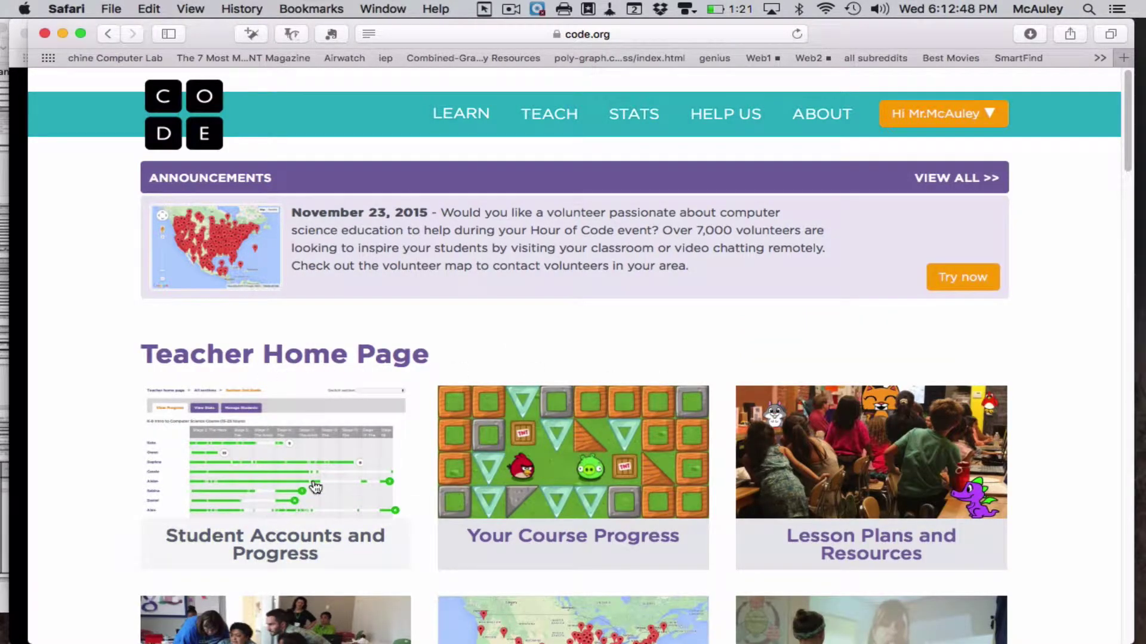
- Open the Student Accounts and Progress page and view the class sections table
scroll(404, 528, down, 5)
scroll(363, 423, up, 4)
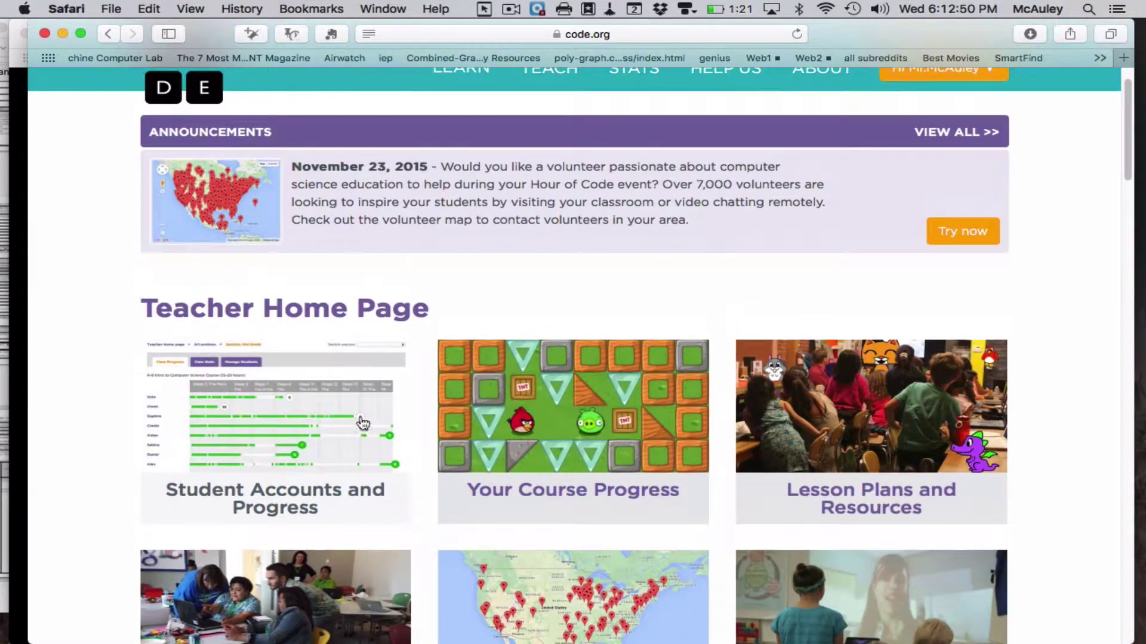
click(267, 396)
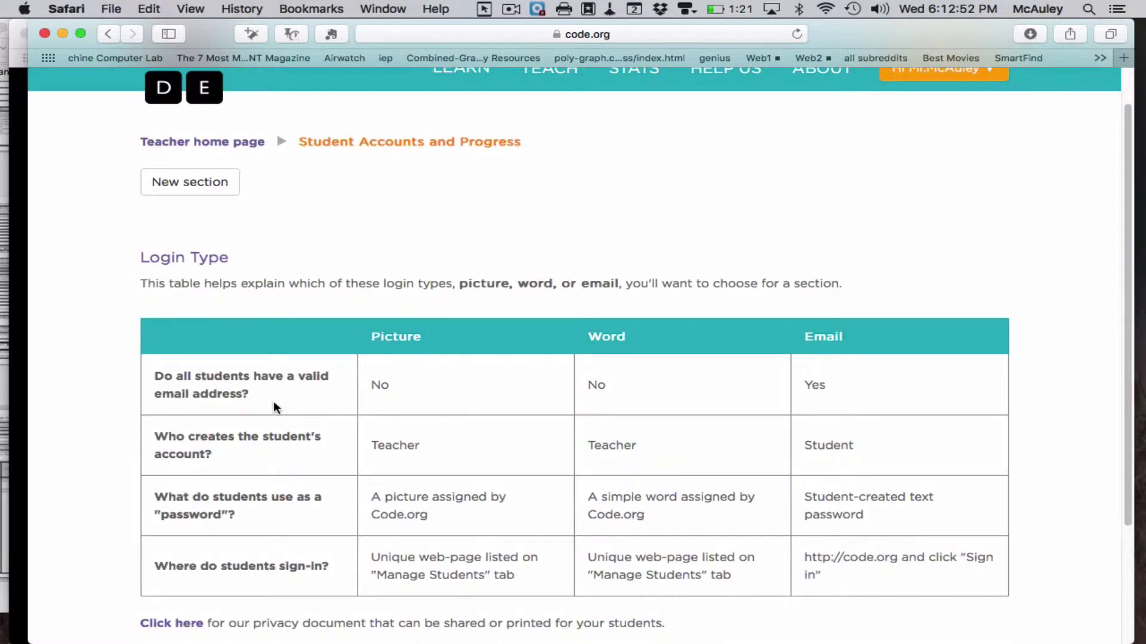
scroll(277, 405, down, 5)
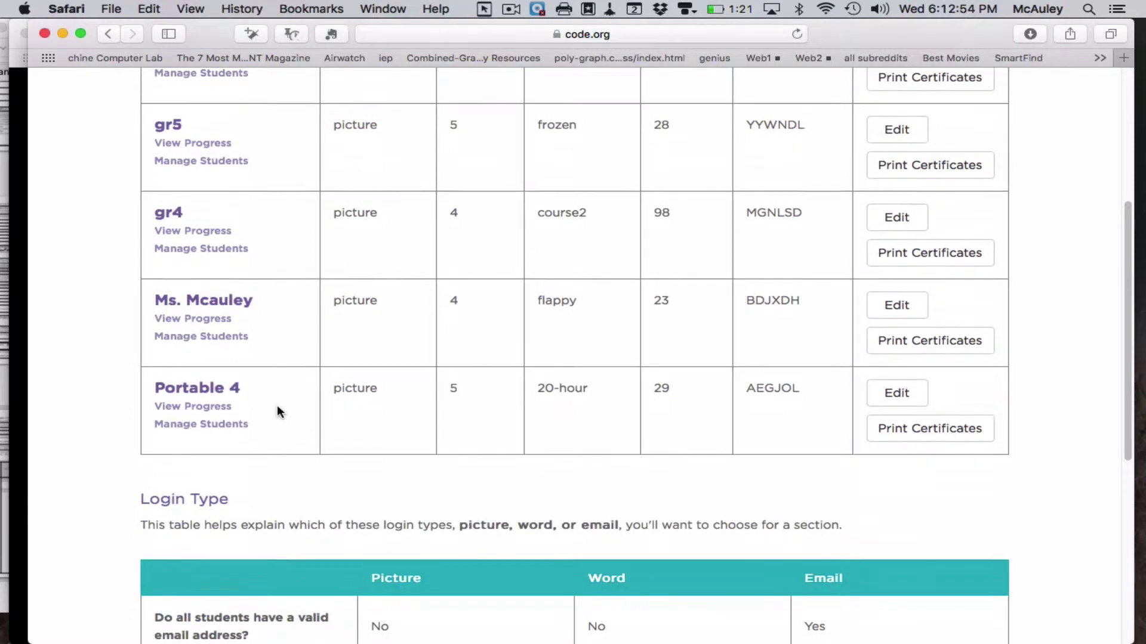
scroll(277, 408, up, 3)
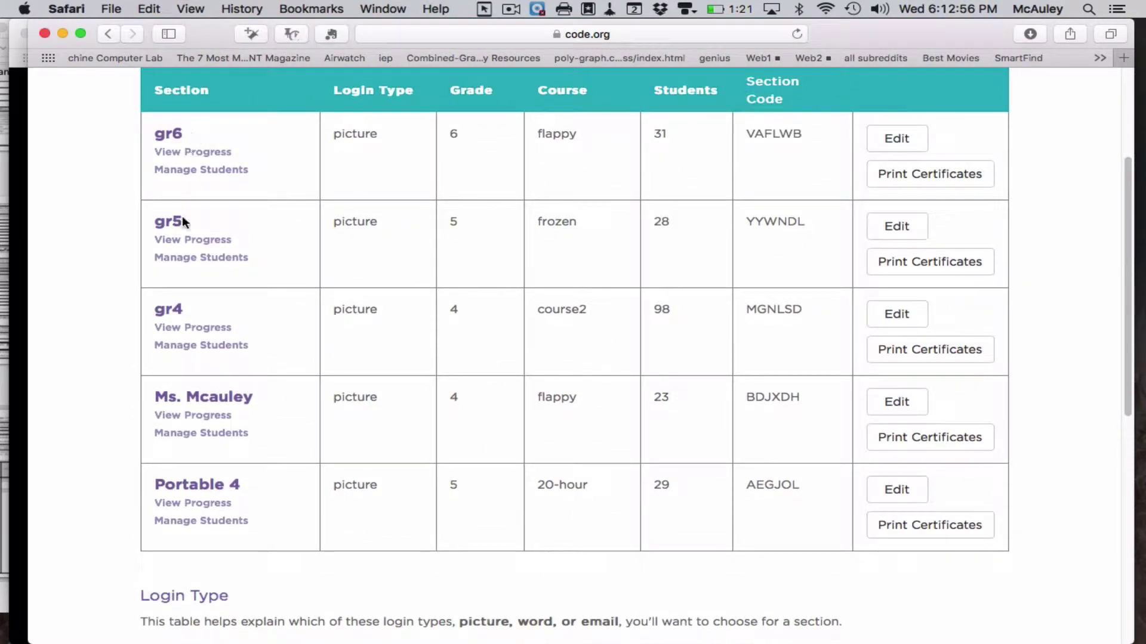
- Open Portable 4's View Progress grid and look through each student's stage progress
click(191, 490)
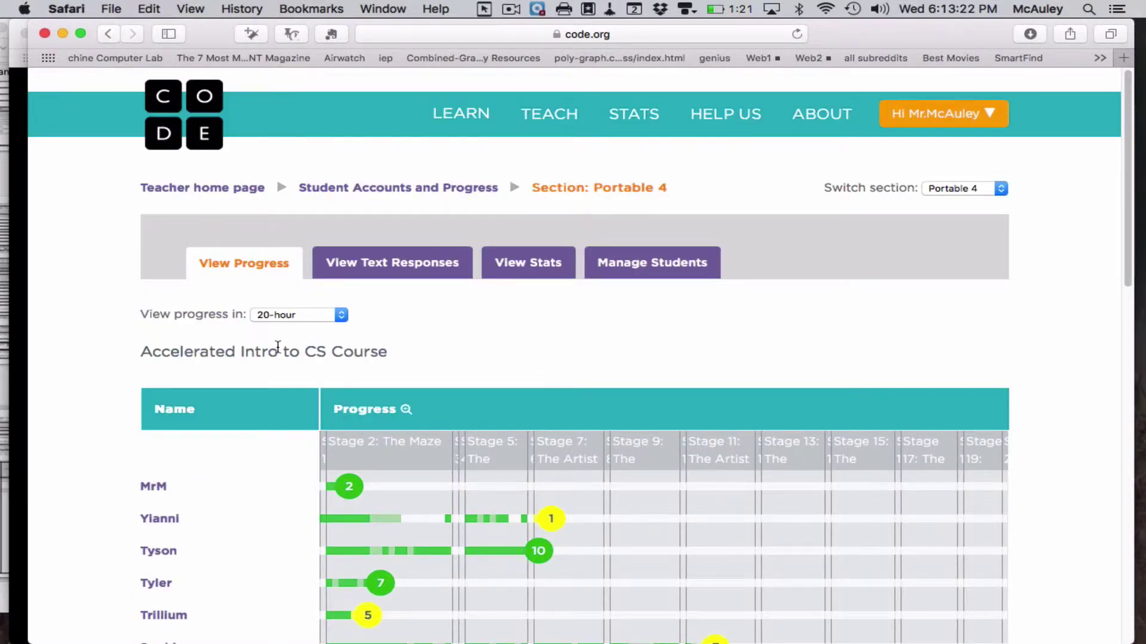
scroll(619, 542, down, 5)
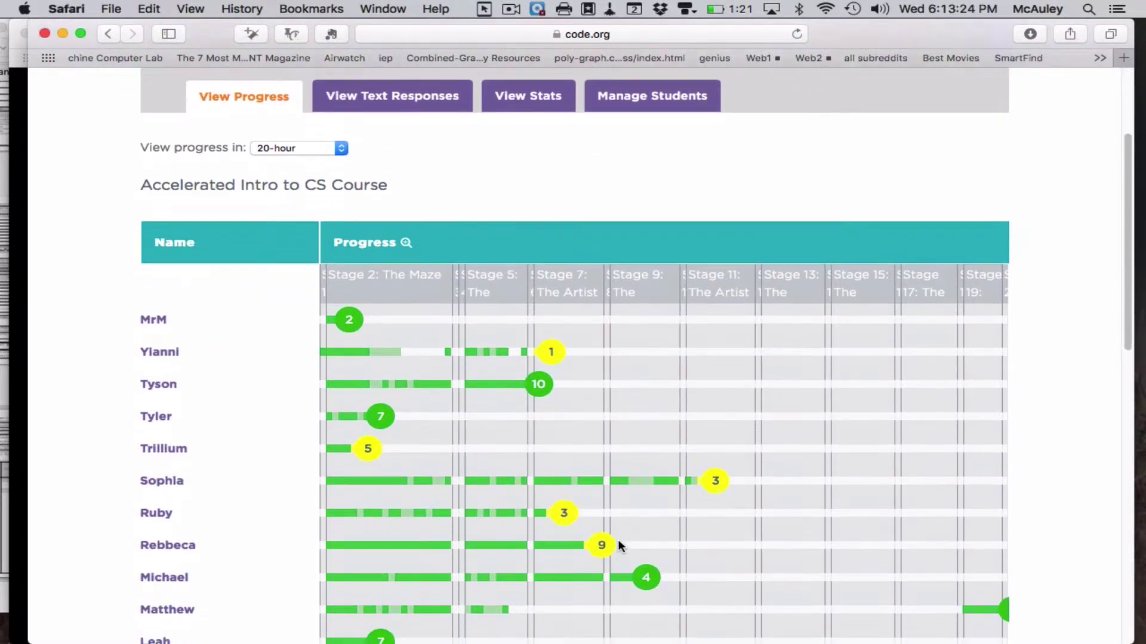
scroll(620, 548, down, 5)
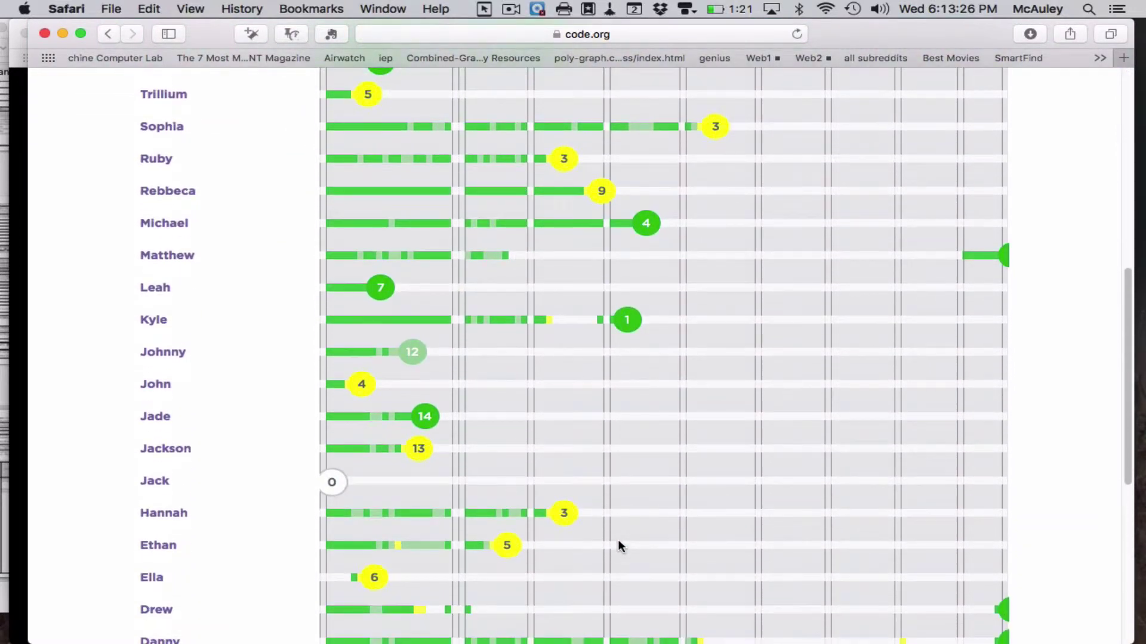
scroll(621, 548, down, 5)
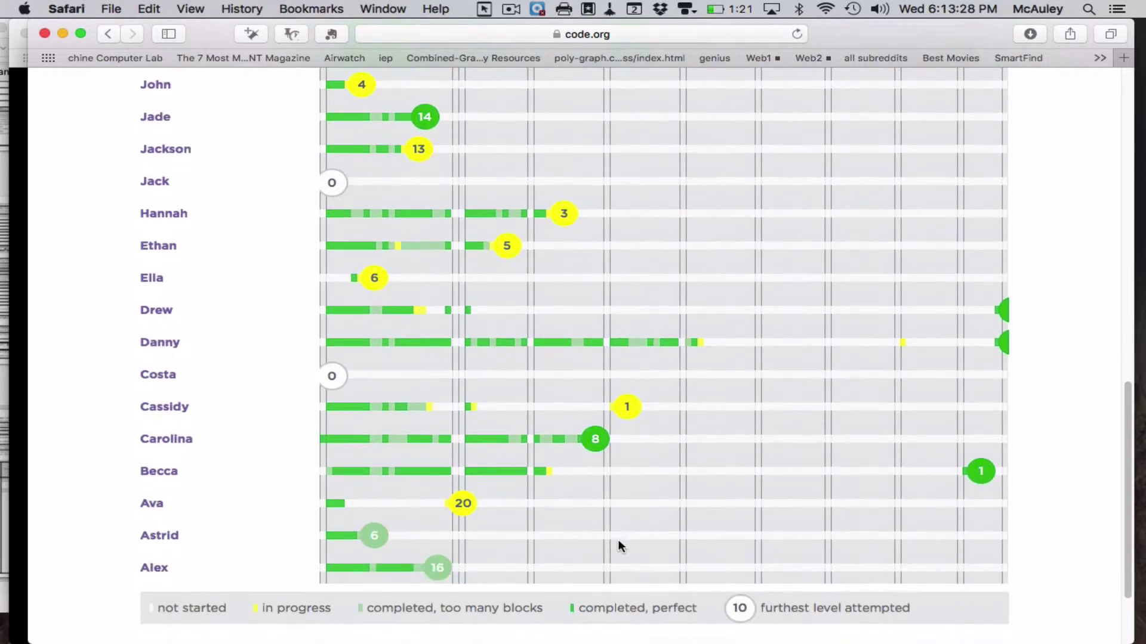
scroll(657, 418, up, 3)
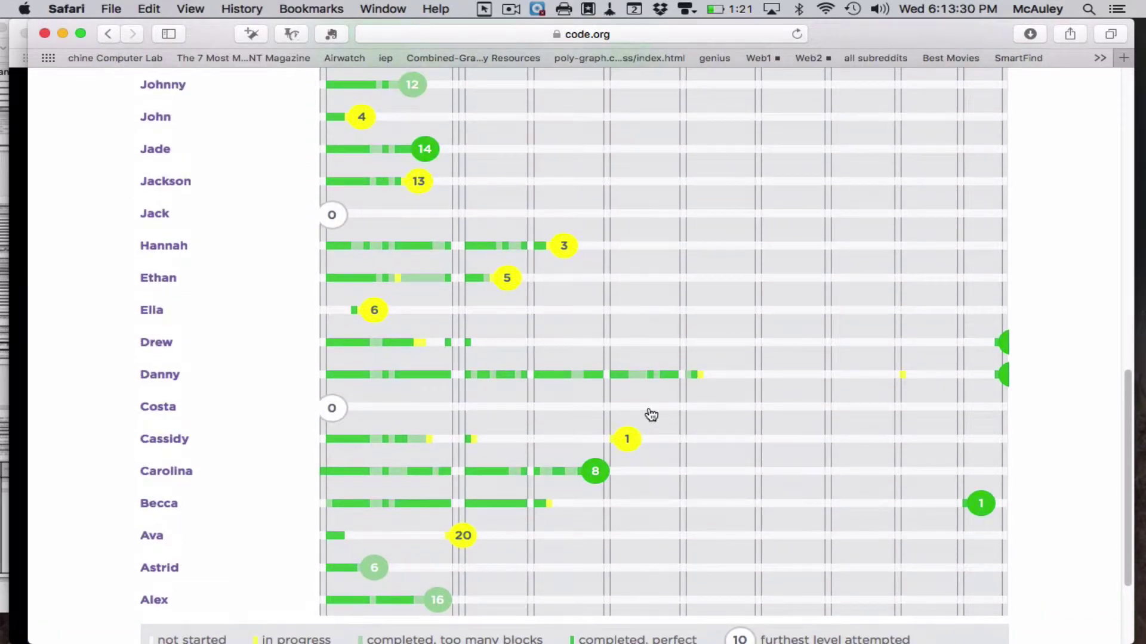
scroll(649, 410, up, 10)
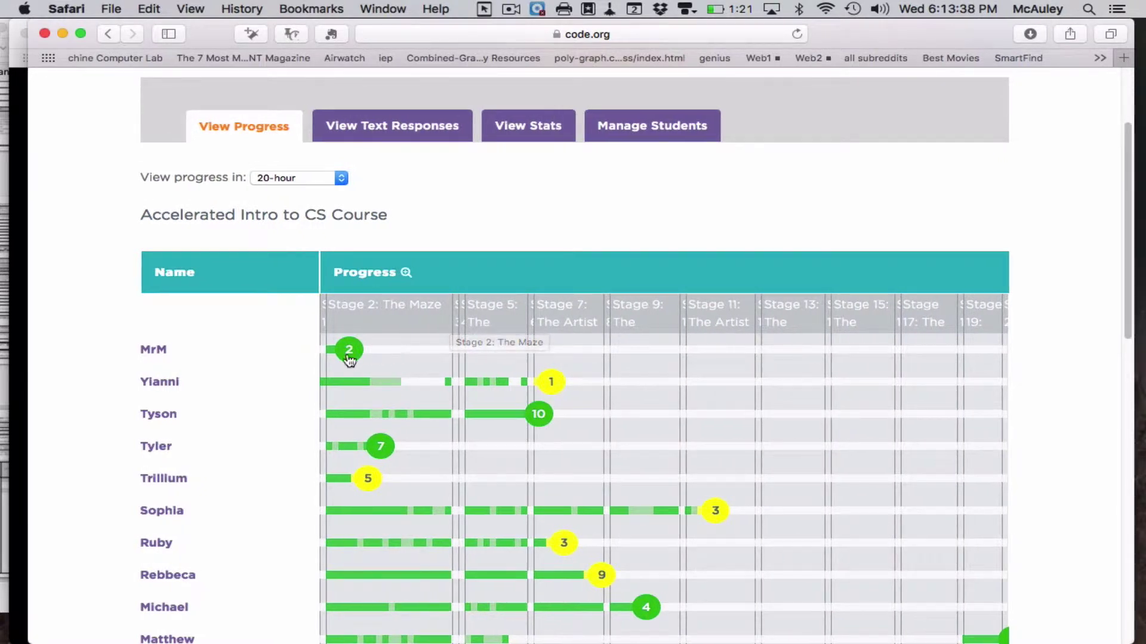
- Show Portable 4's View Stats and sort students by lines of code, fewest first
click(531, 122)
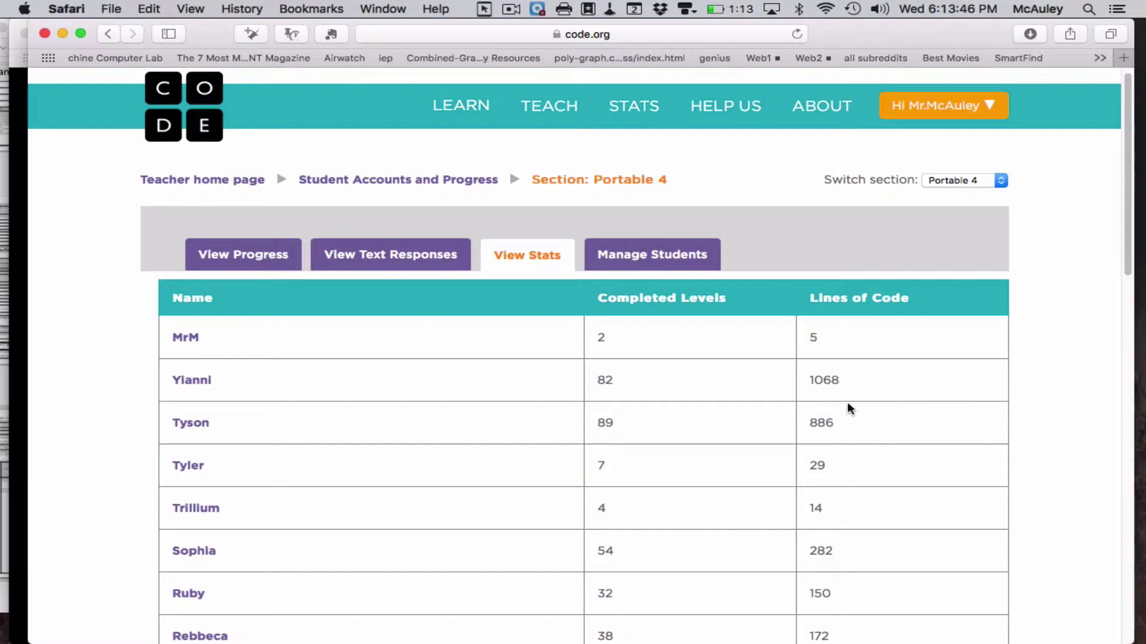
scroll(864, 395, down, 1)
scroll(913, 427, up, 2)
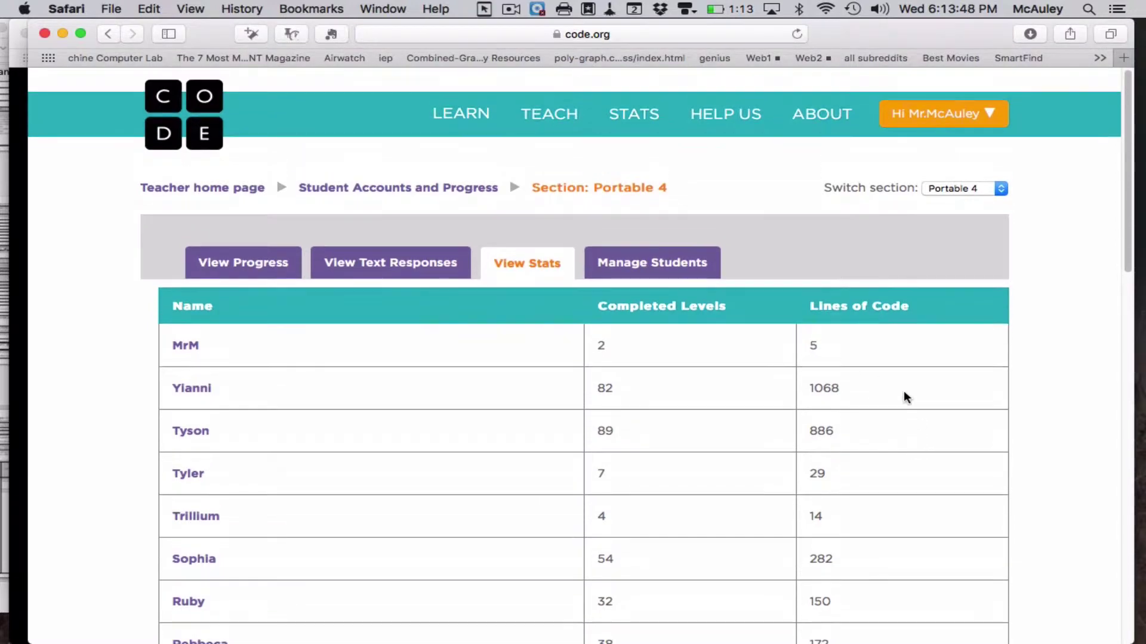
click(882, 307)
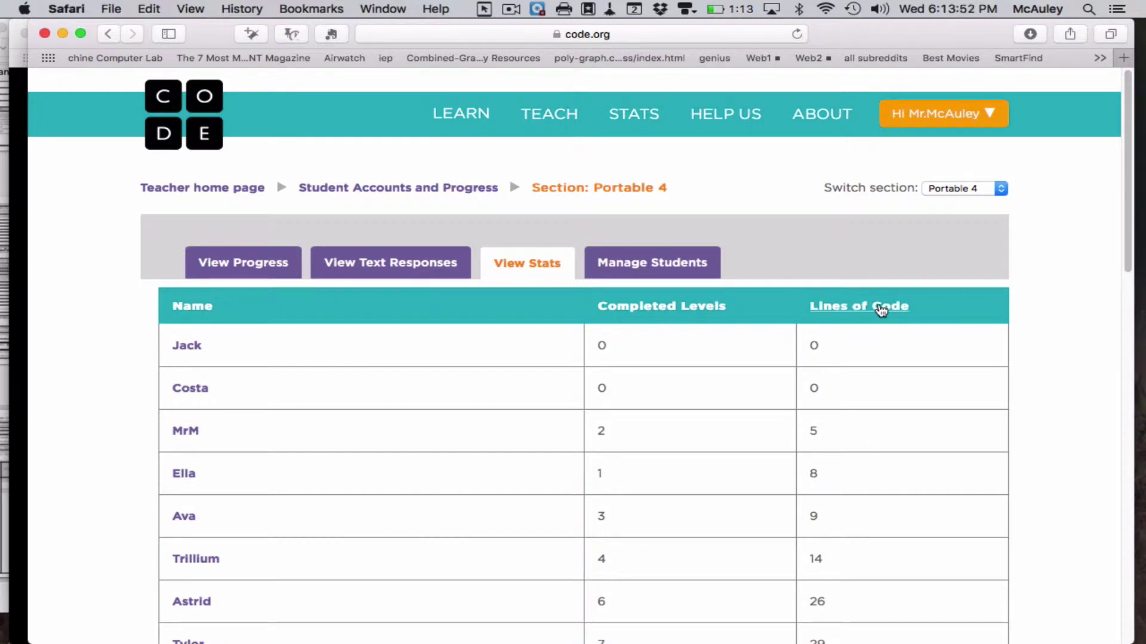
scroll(887, 401, down, 15)
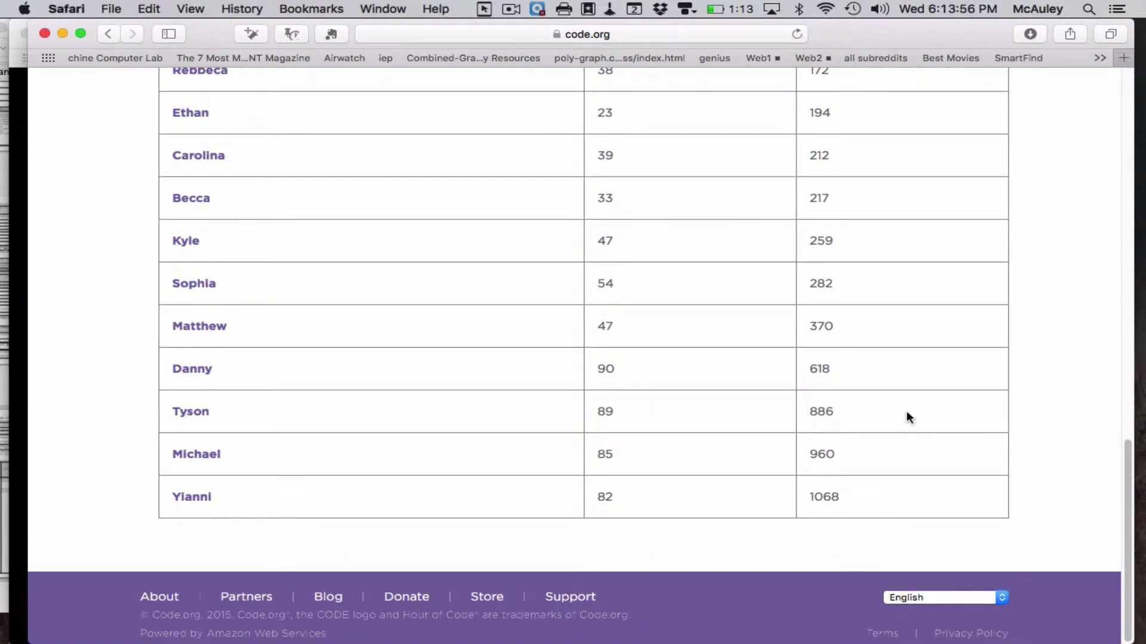
scroll(618, 349, up, 15)
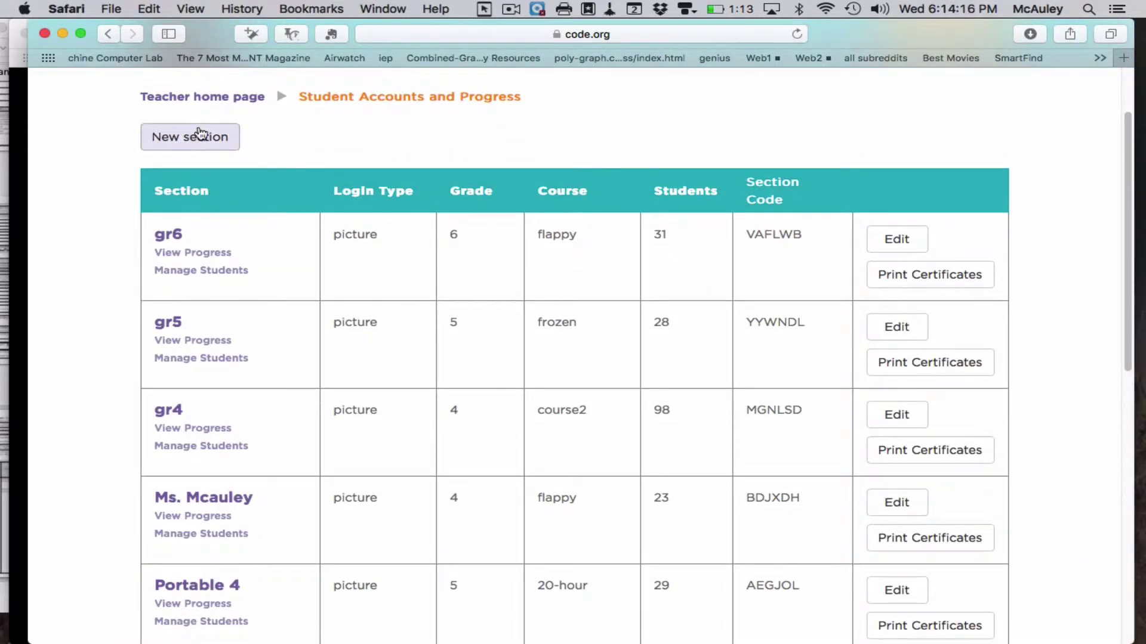
- Add a new section named 'test' with picture login and the 20-hour course, and save it
click(194, 145)
click(235, 234)
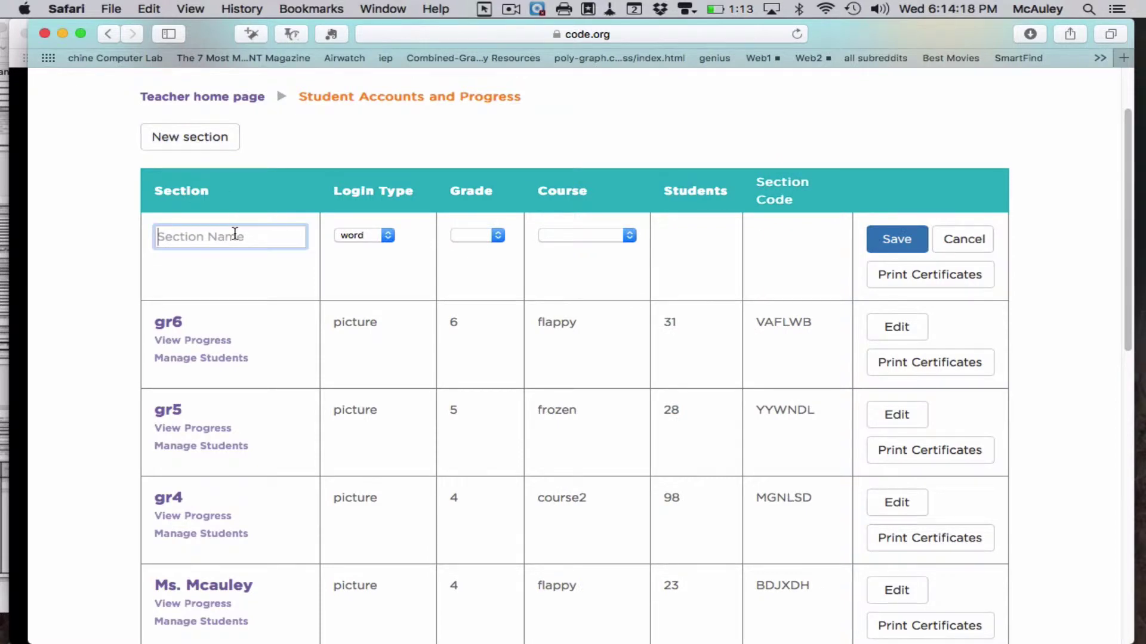
text(test)
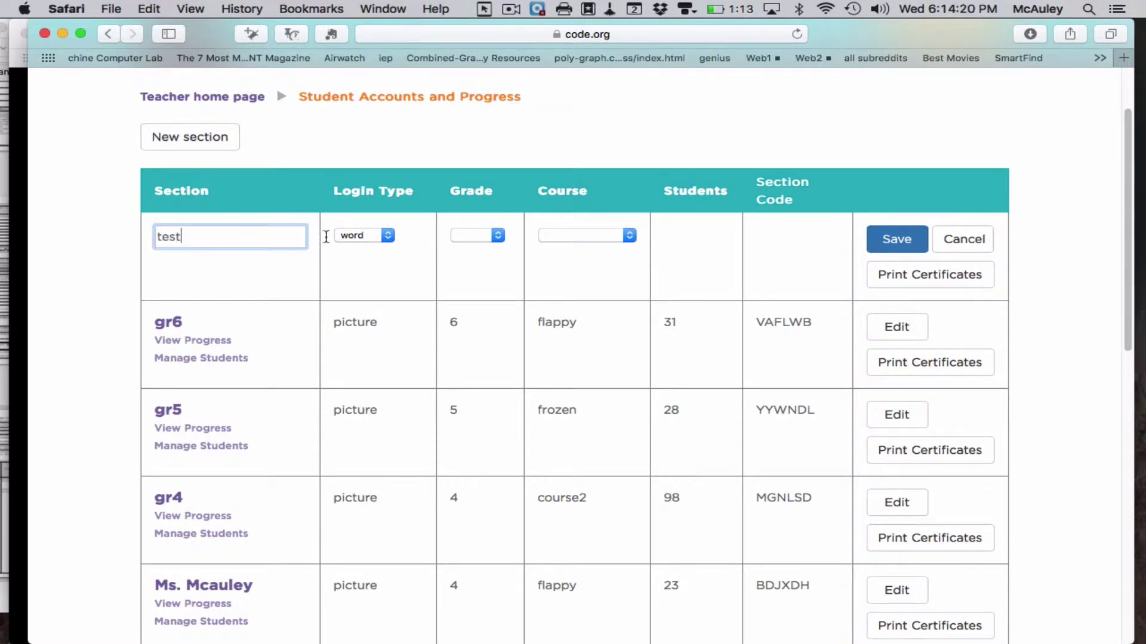
click(388, 237)
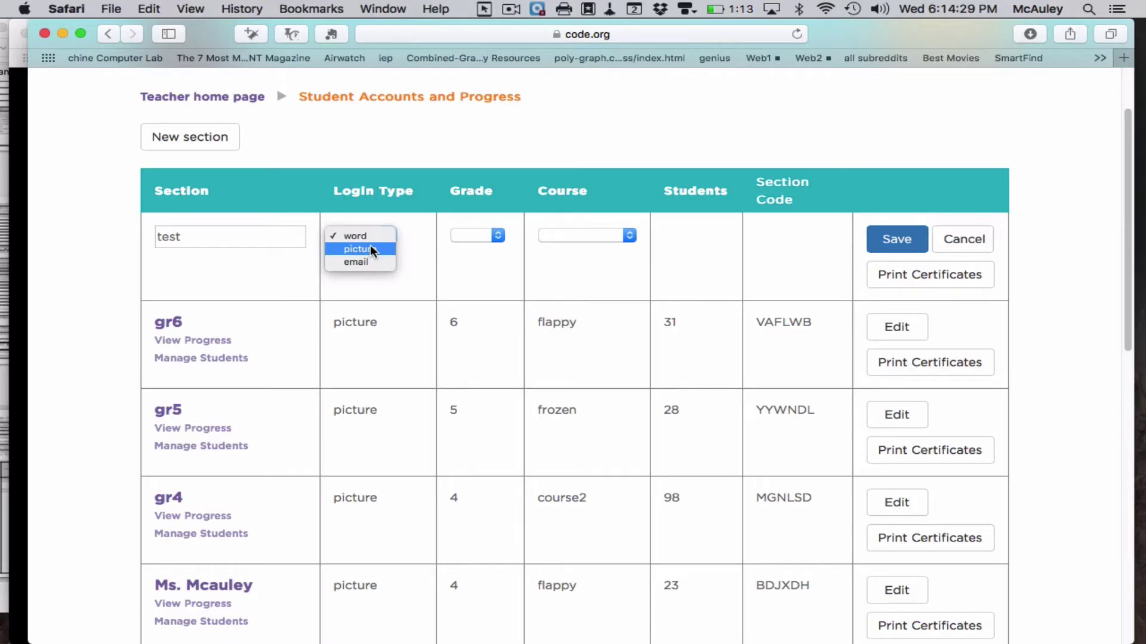
click(370, 248)
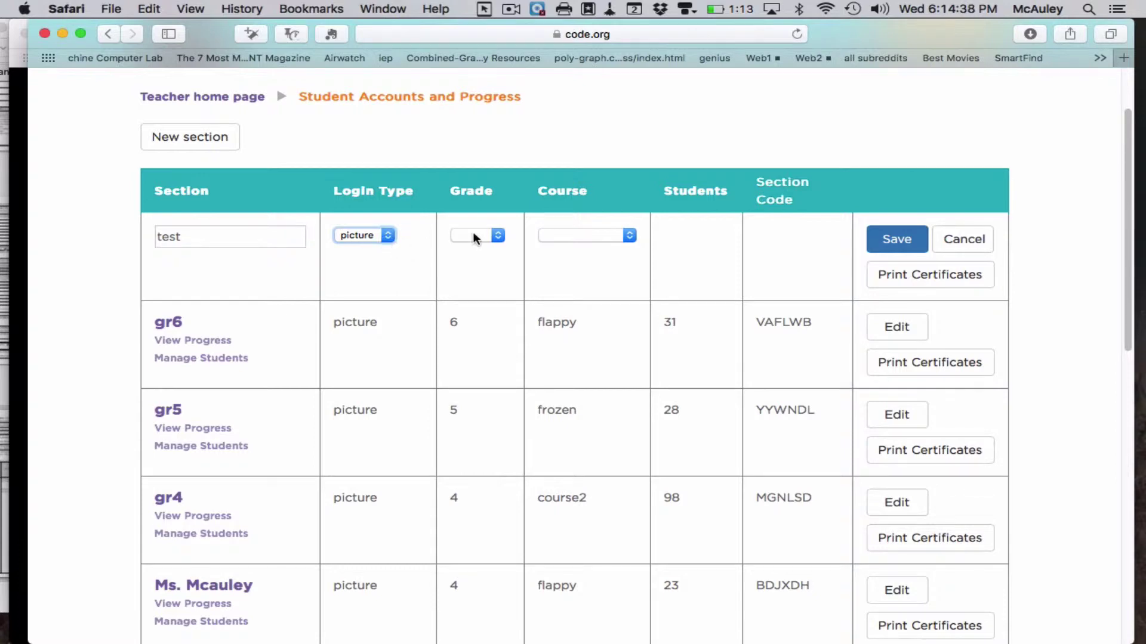
click(579, 234)
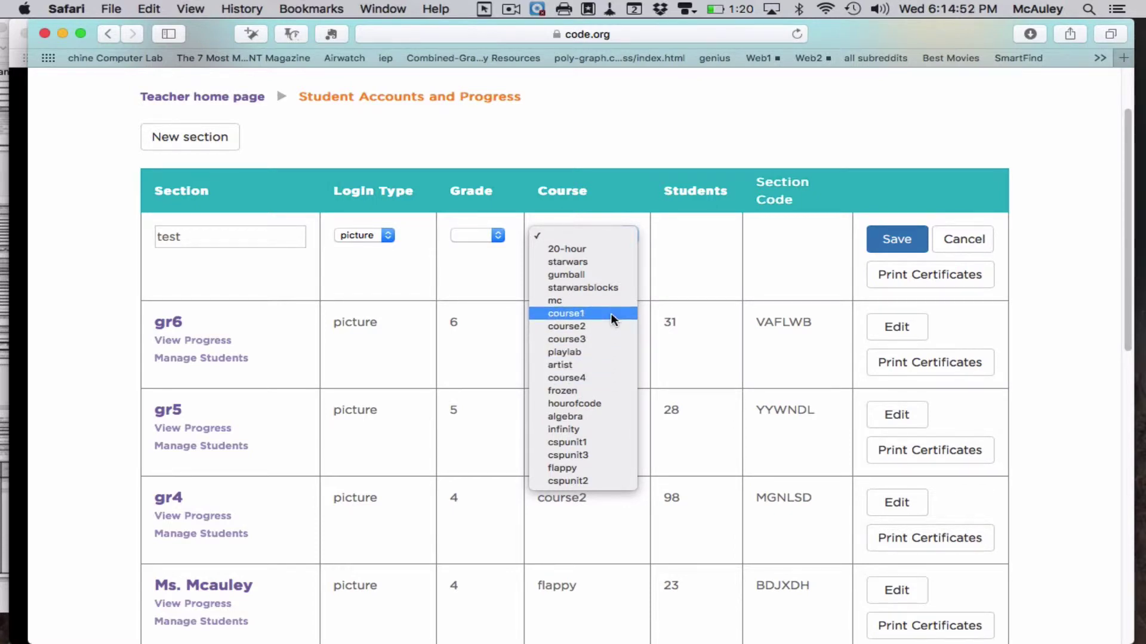
click(607, 250)
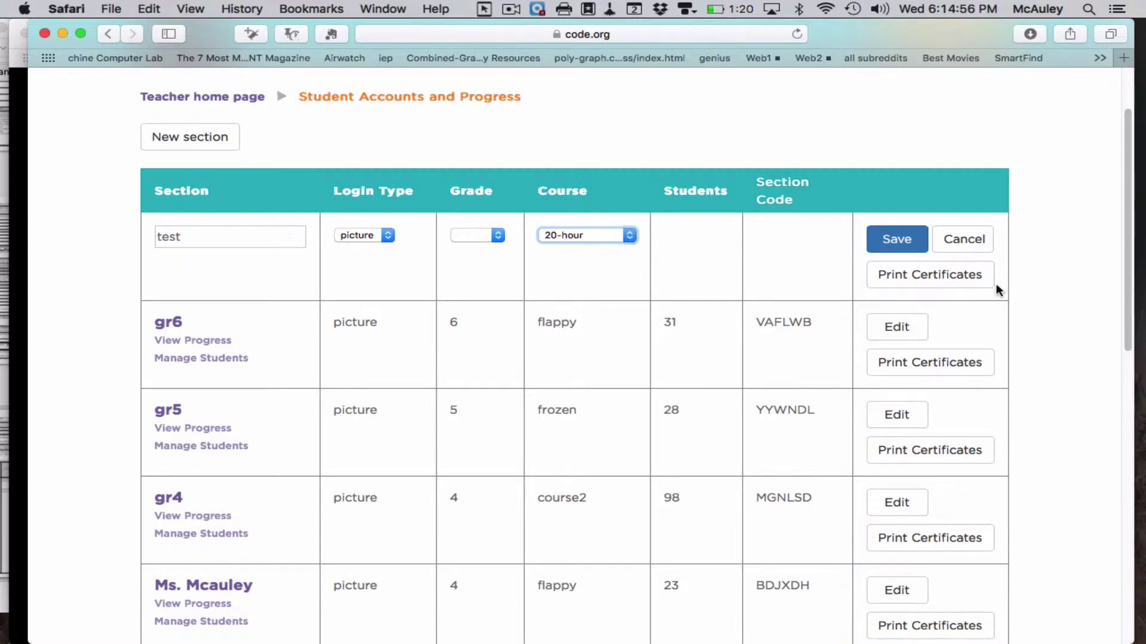
click(901, 240)
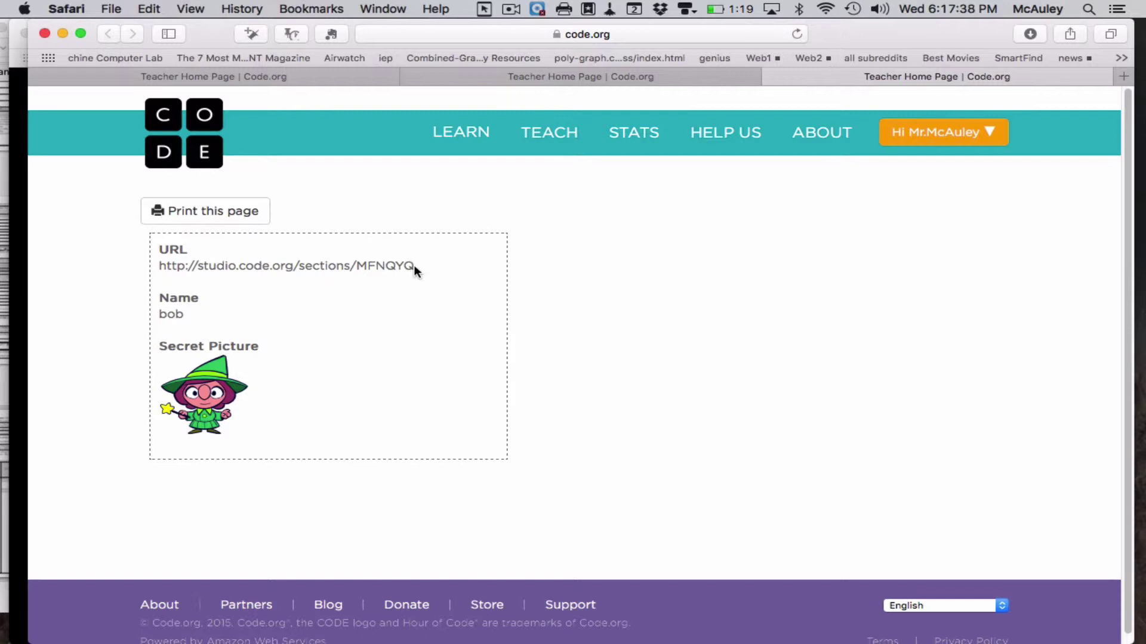
- Copy the sign-in URL from the login card and load it in the address bar
drag(415, 266, 152, 268)
key(super+c)
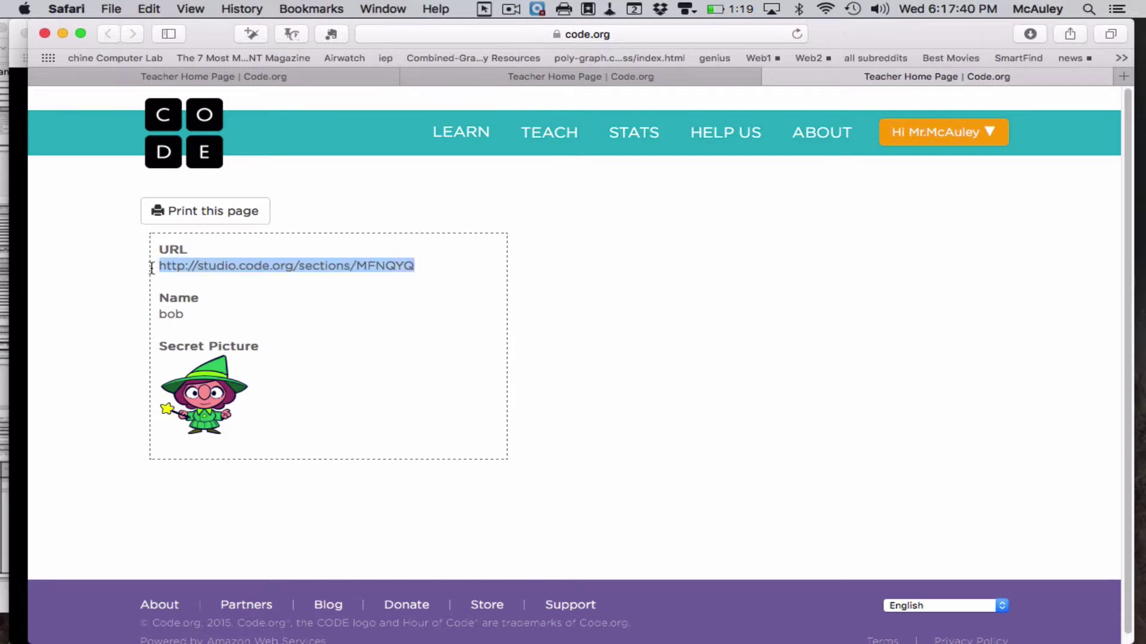
click(595, 33)
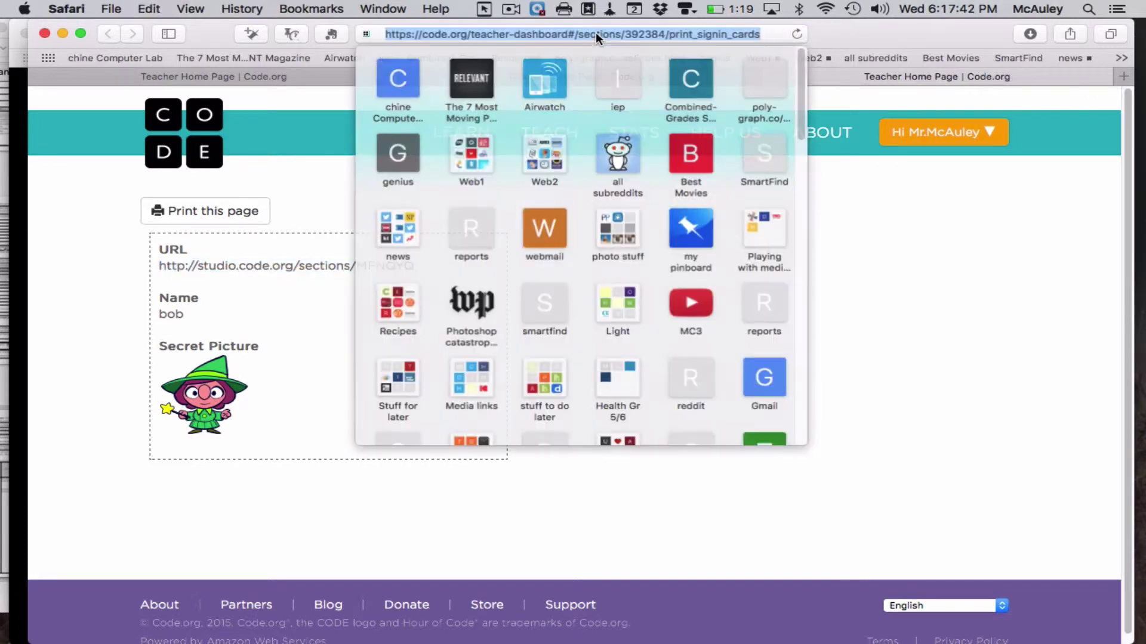
key(super+v)
key(Return)
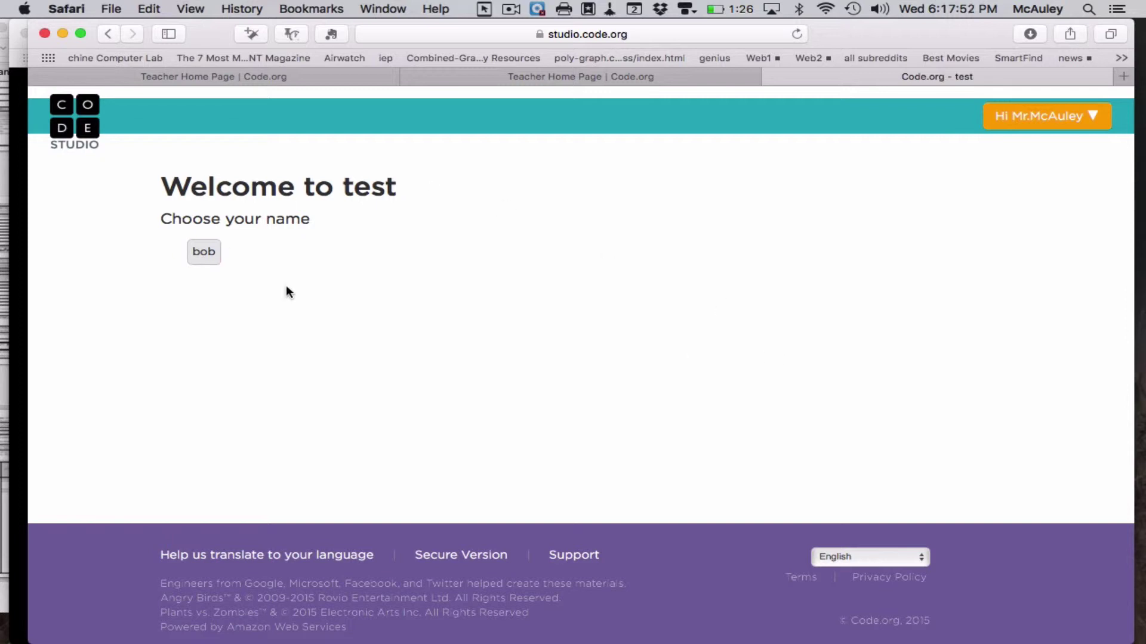
- Sign in as the student using the witch secret picture
click(202, 252)
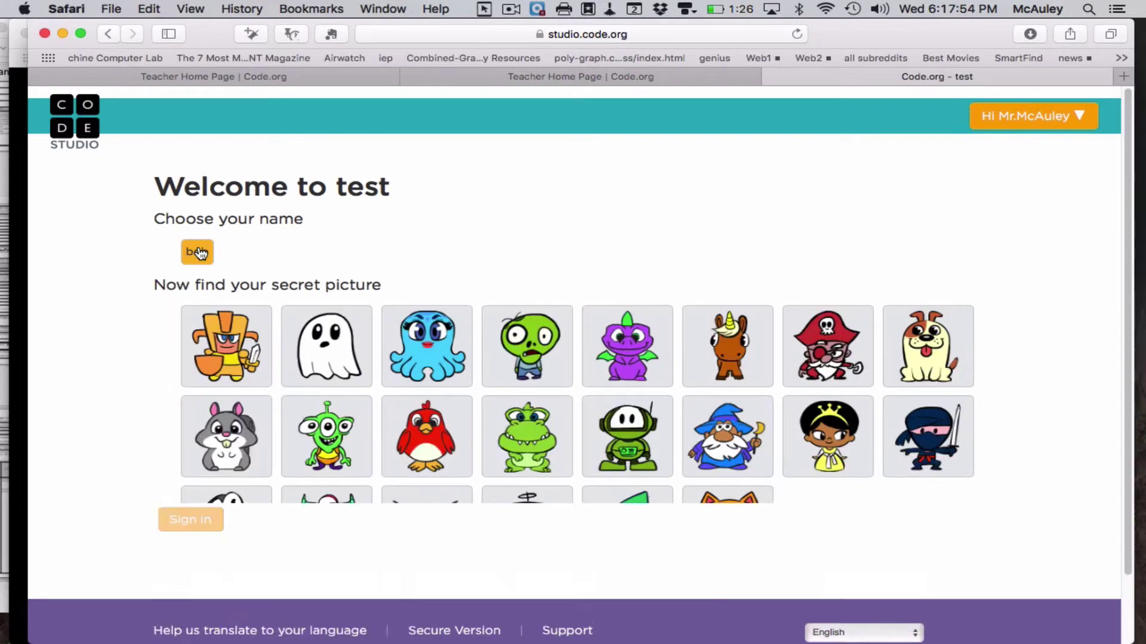
click(636, 534)
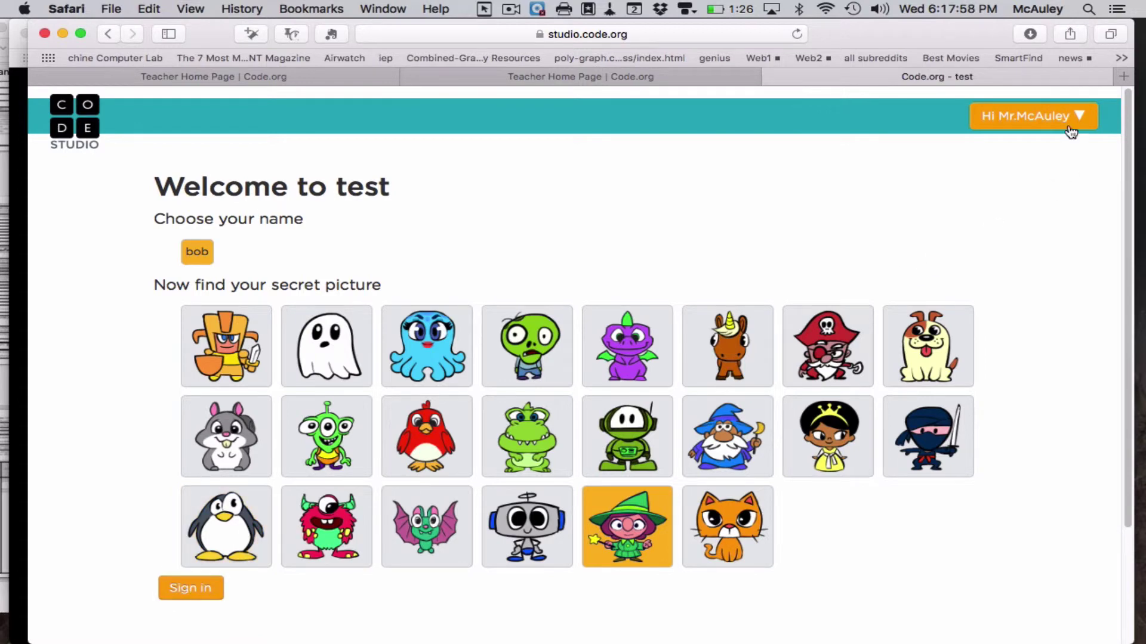
click(192, 589)
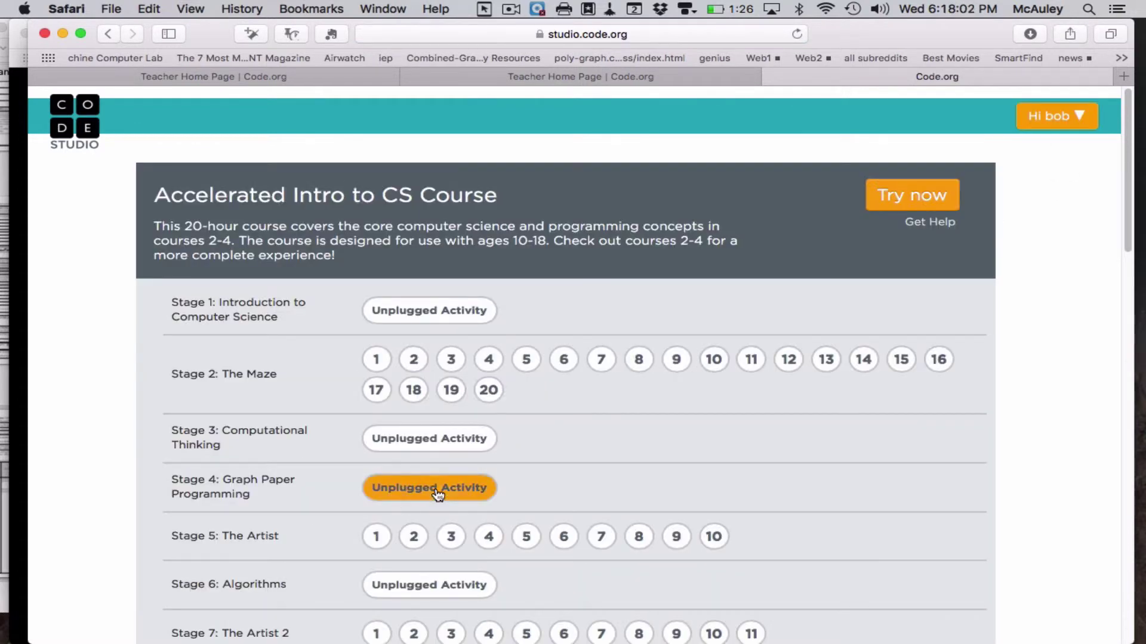
- Open puzzle 1 of Stage 2: The Maze
scroll(345, 458, down, 6)
scroll(345, 458, up, 6)
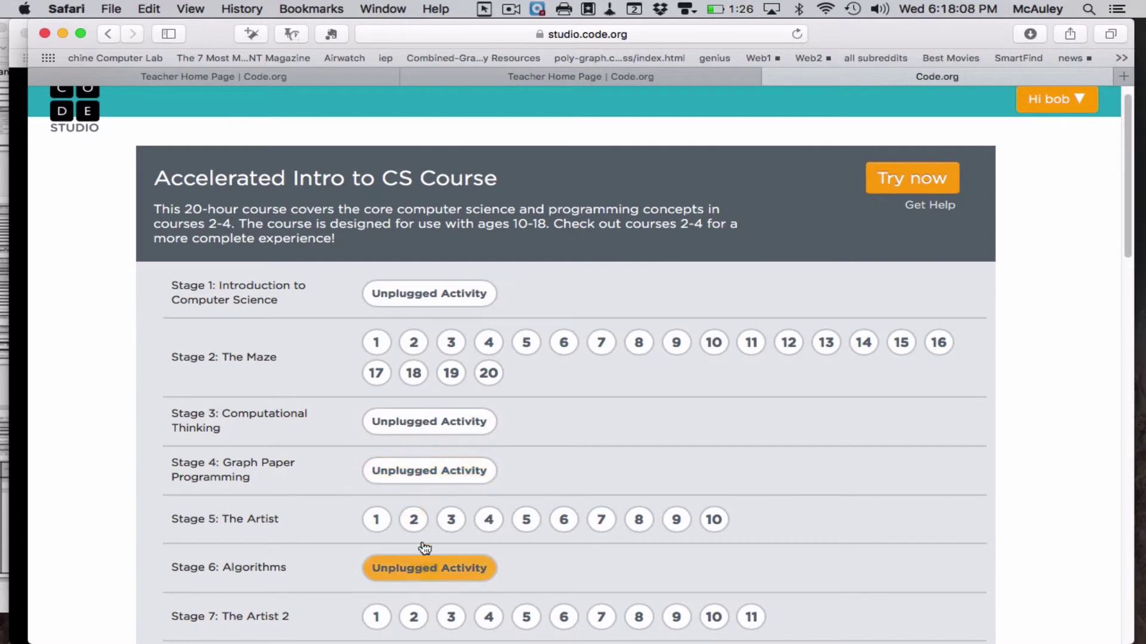
click(378, 347)
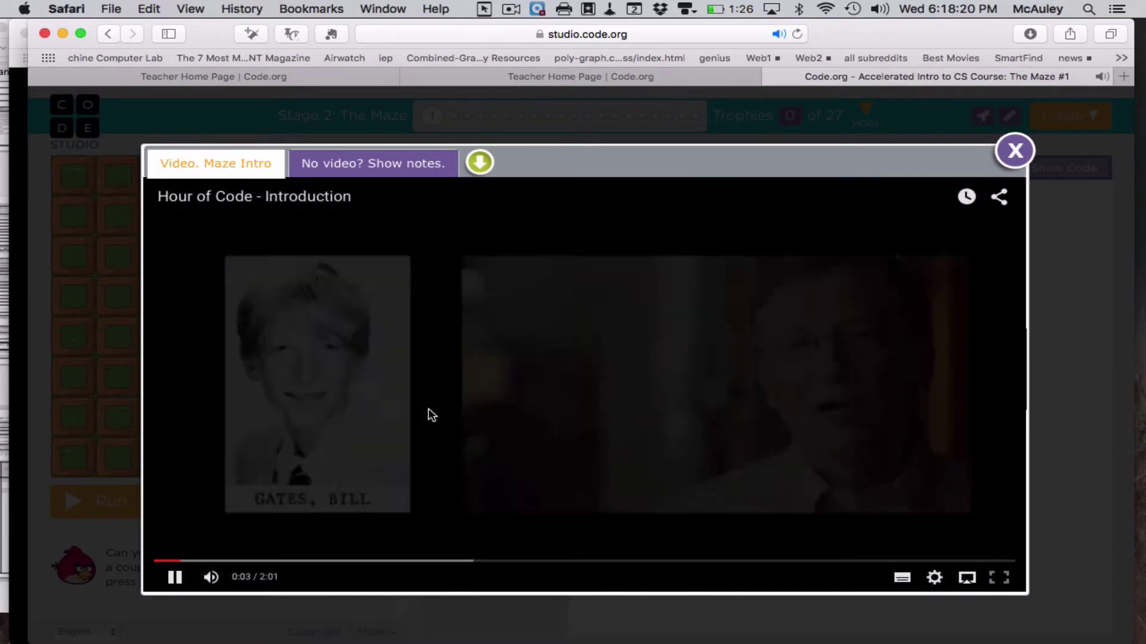
- Pause and close the intro video, then dismiss the Puzzle 1 of 20 instructions
click(175, 577)
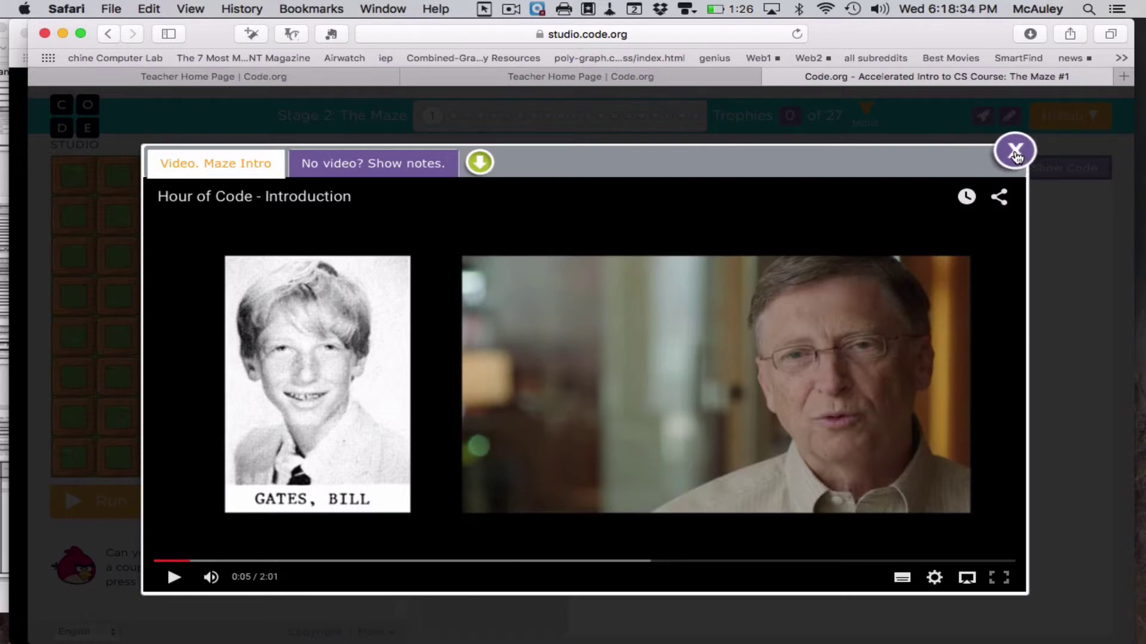
click(1016, 154)
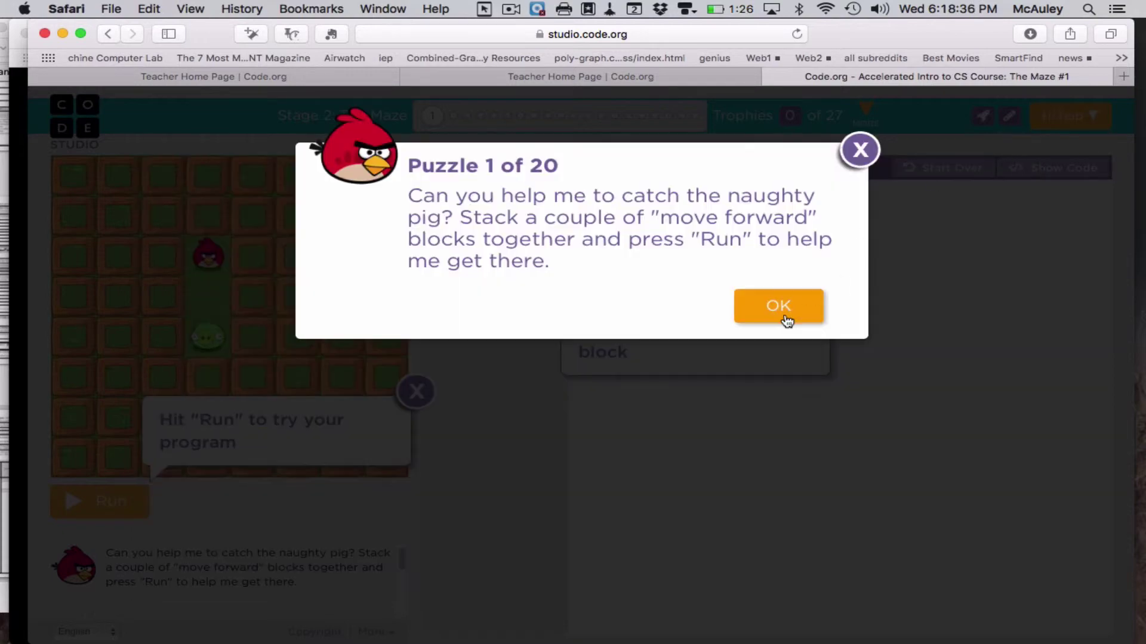
click(784, 316)
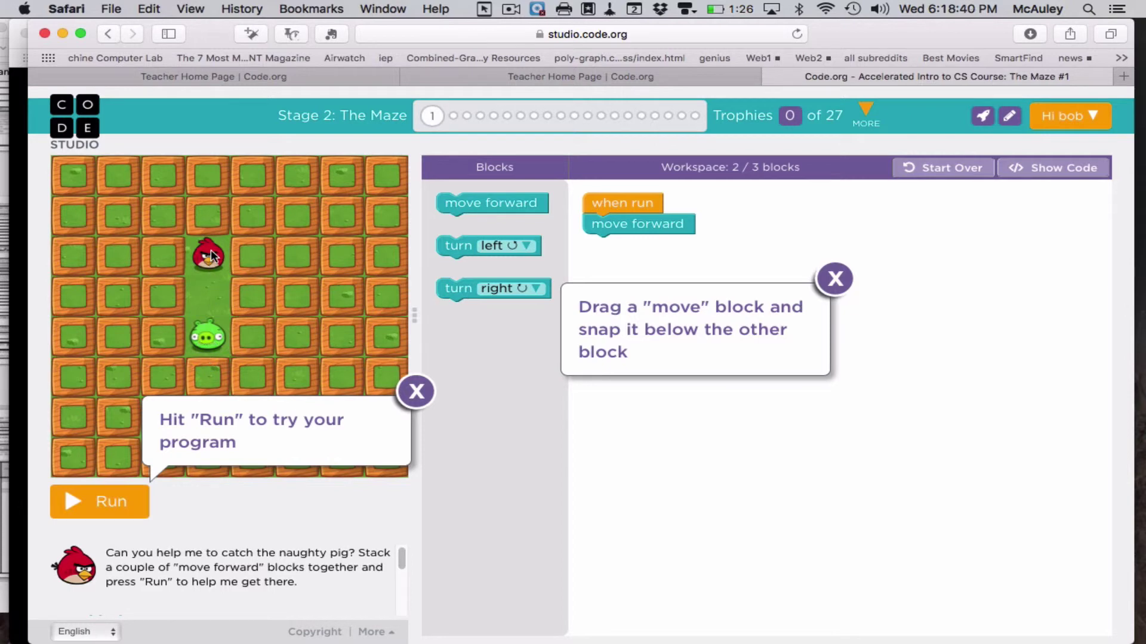
- Dismiss the snapping hint and run the program with its single move forward block
click(834, 278)
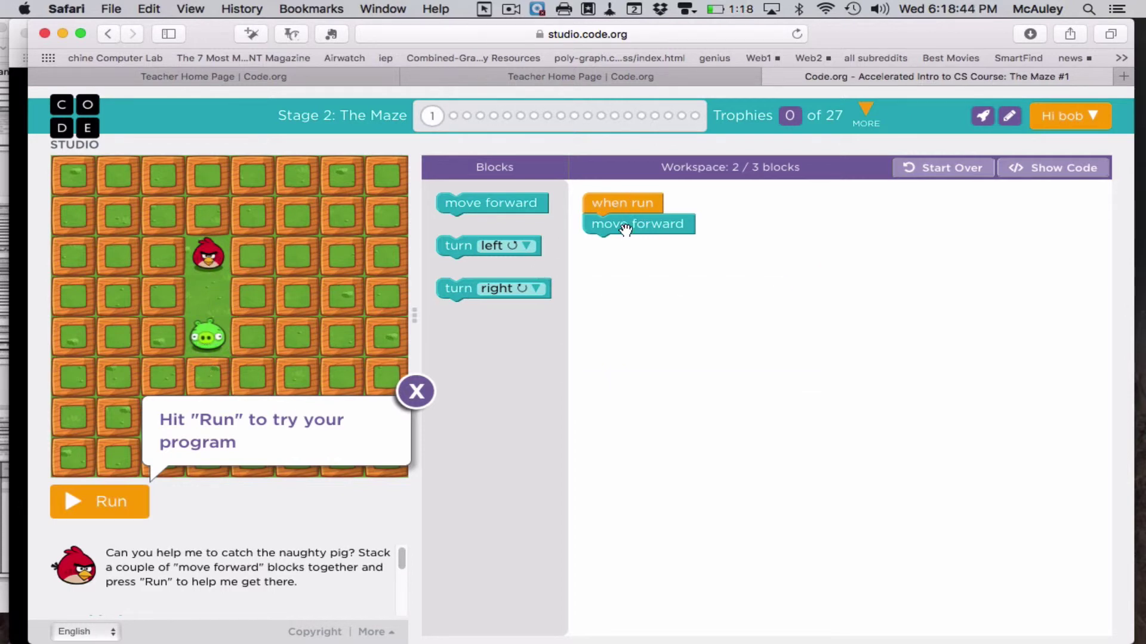
click(83, 504)
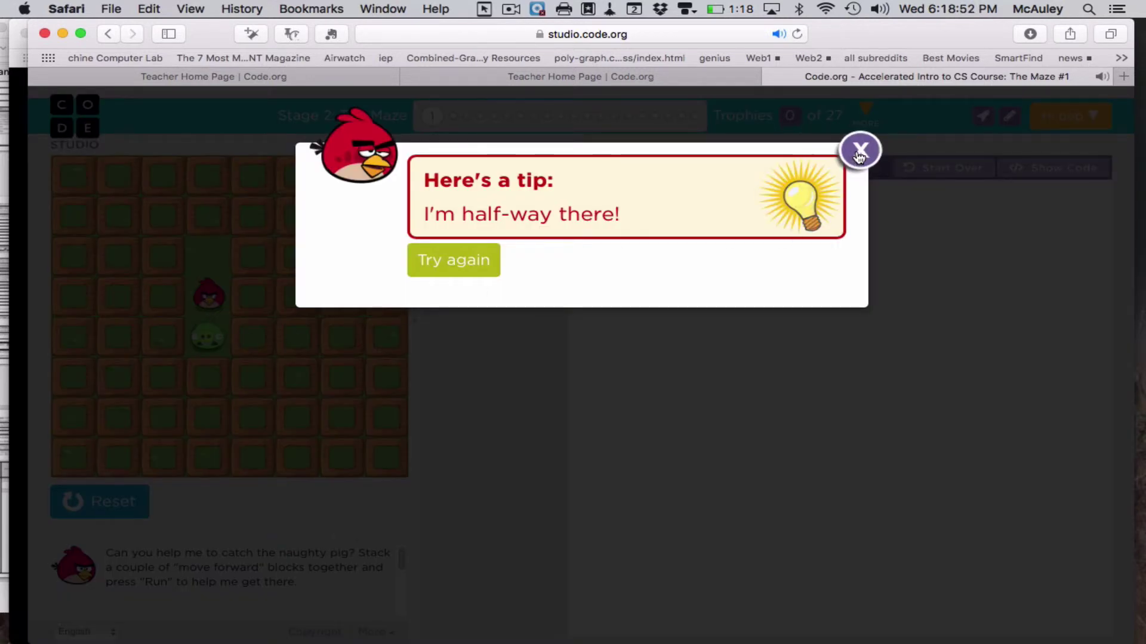
click(860, 150)
- Add a second move forward block, rerun to solve it, view the JavaScript, and continue
drag(544, 215, 689, 256)
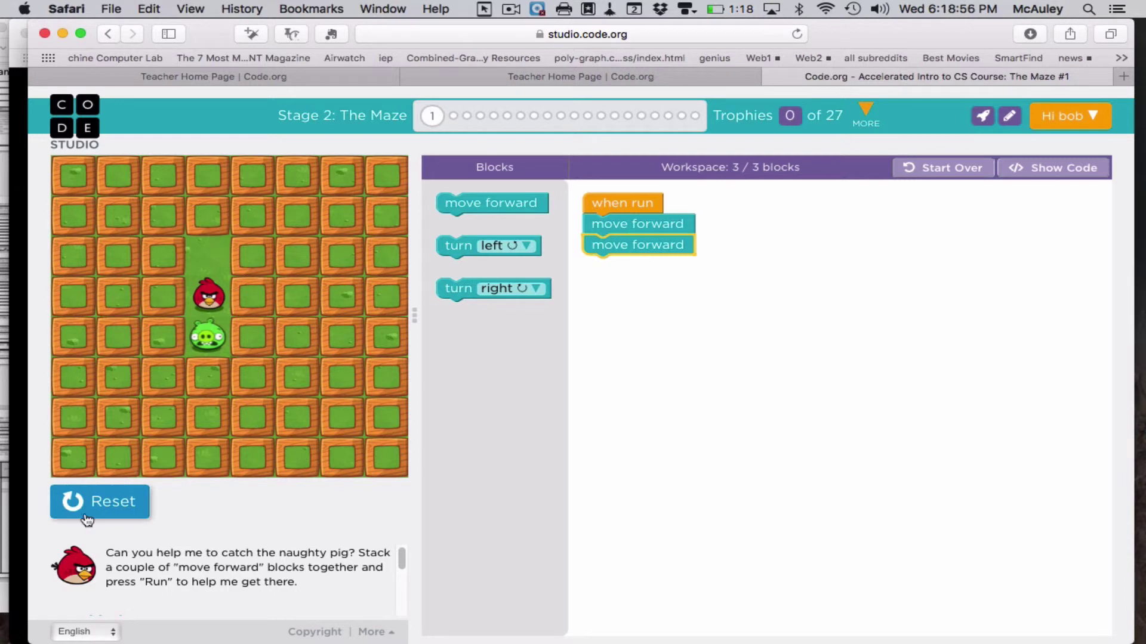
click(117, 501)
click(118, 501)
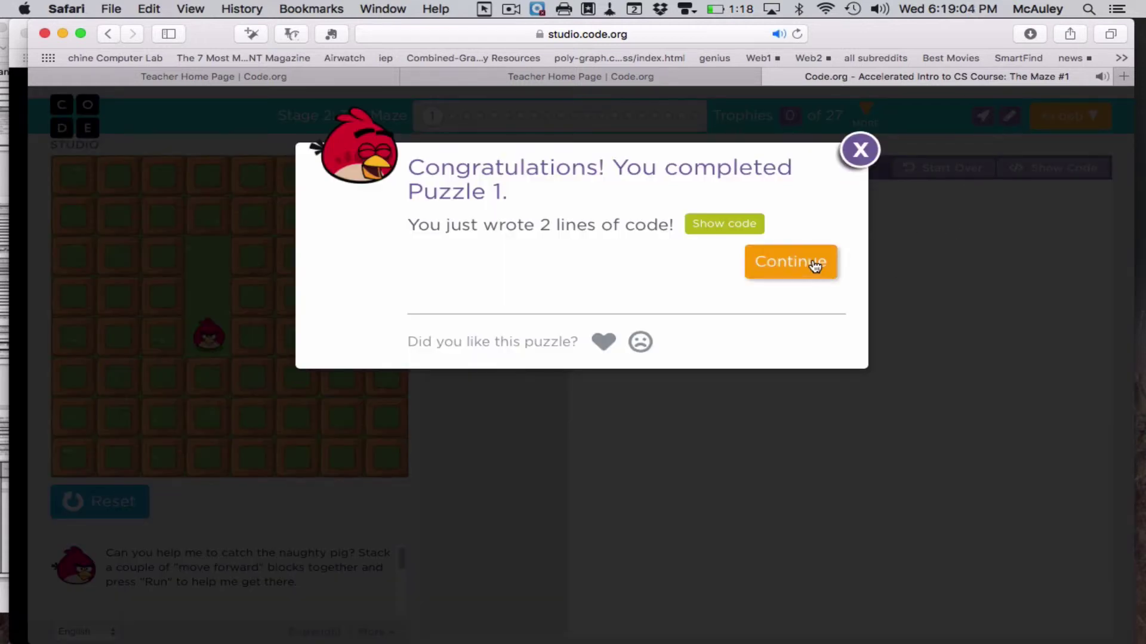
click(733, 225)
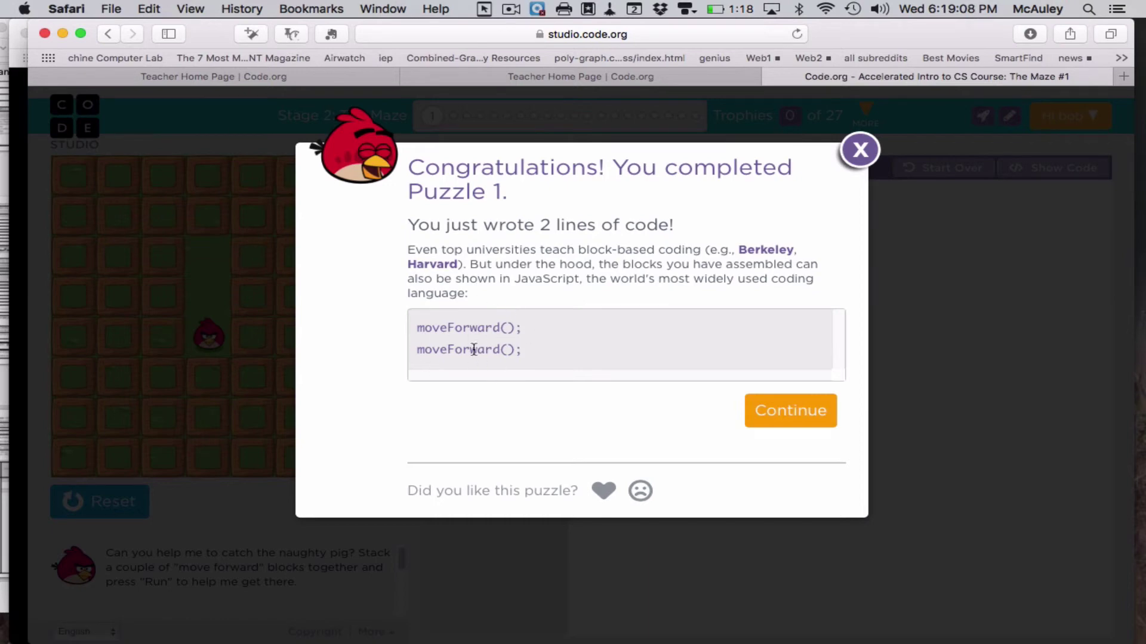
click(817, 401)
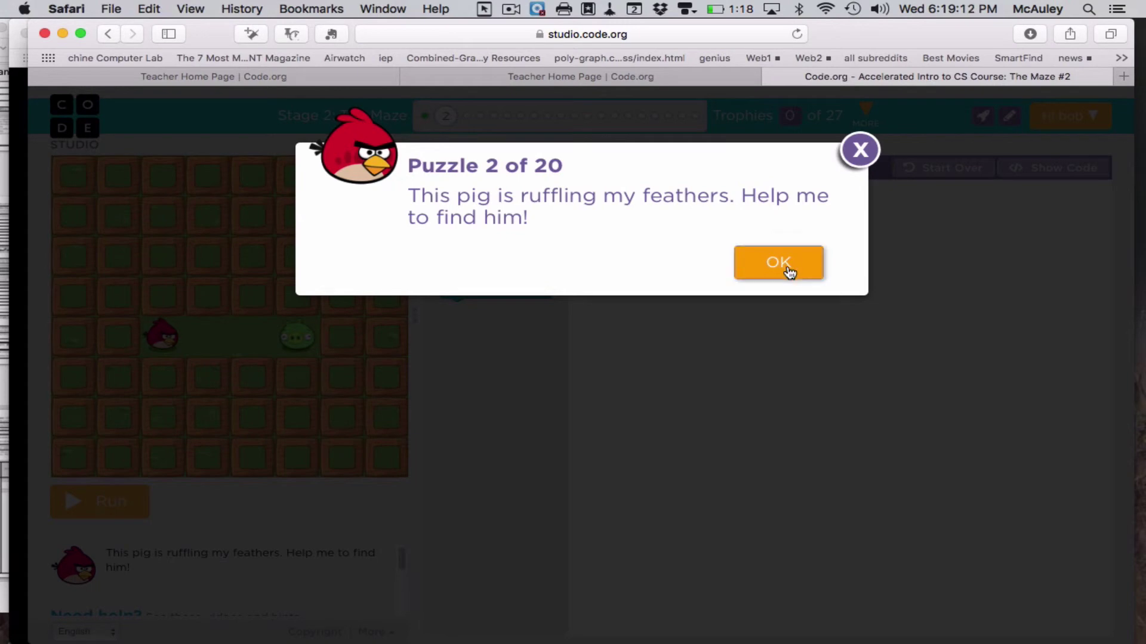
- Close the Puzzle 2 dialog and choose Code Studio from the student's Hi menu
click(781, 264)
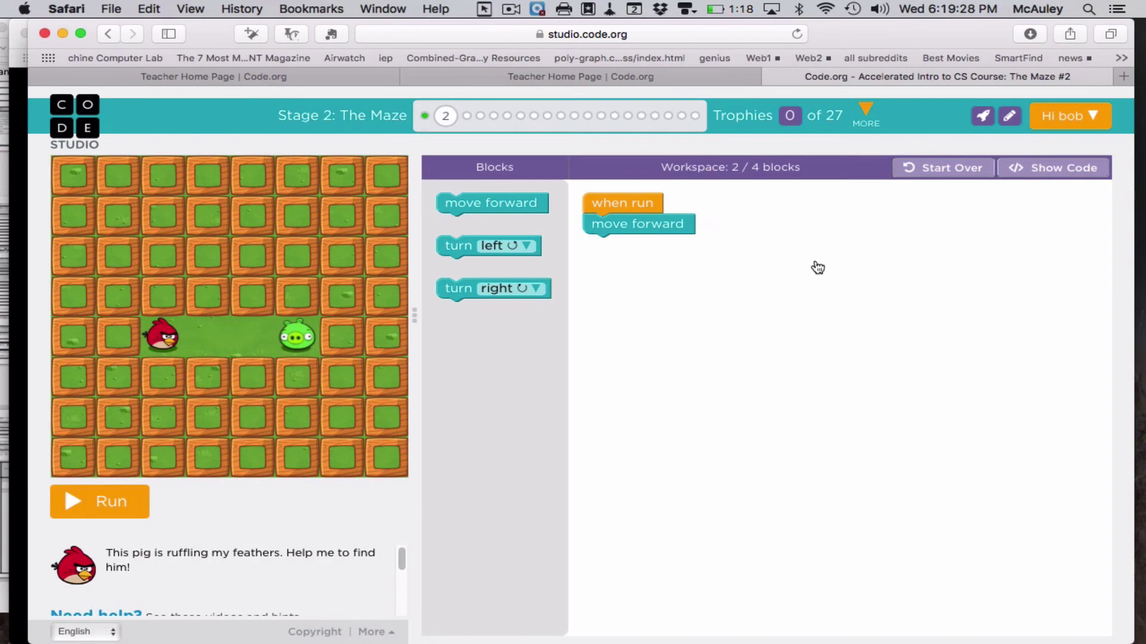
click(1071, 116)
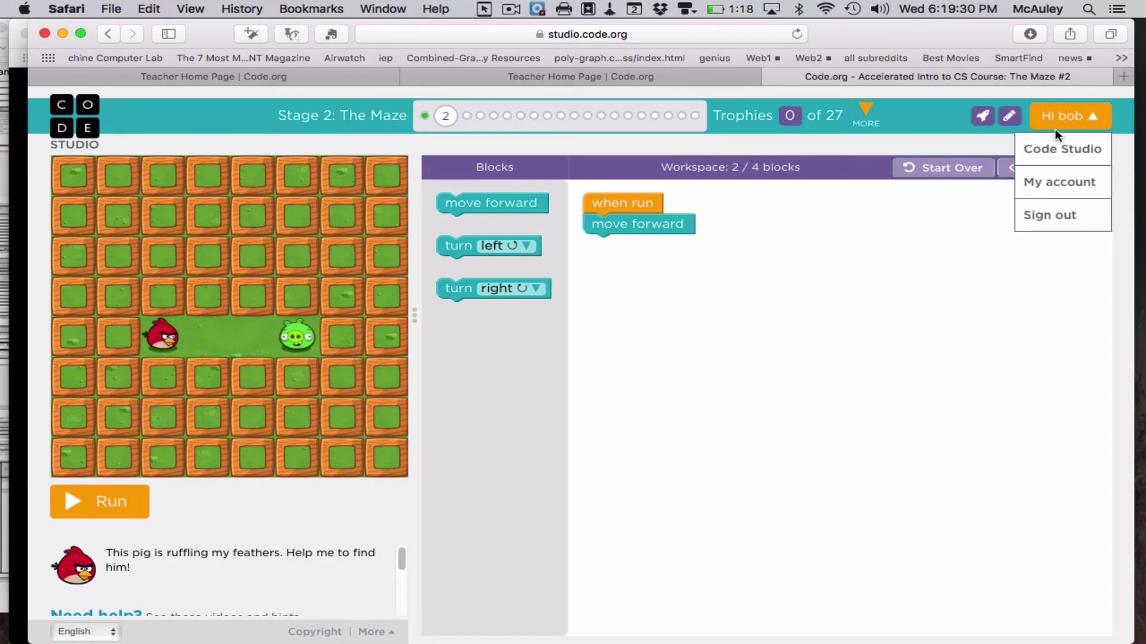
click(1051, 149)
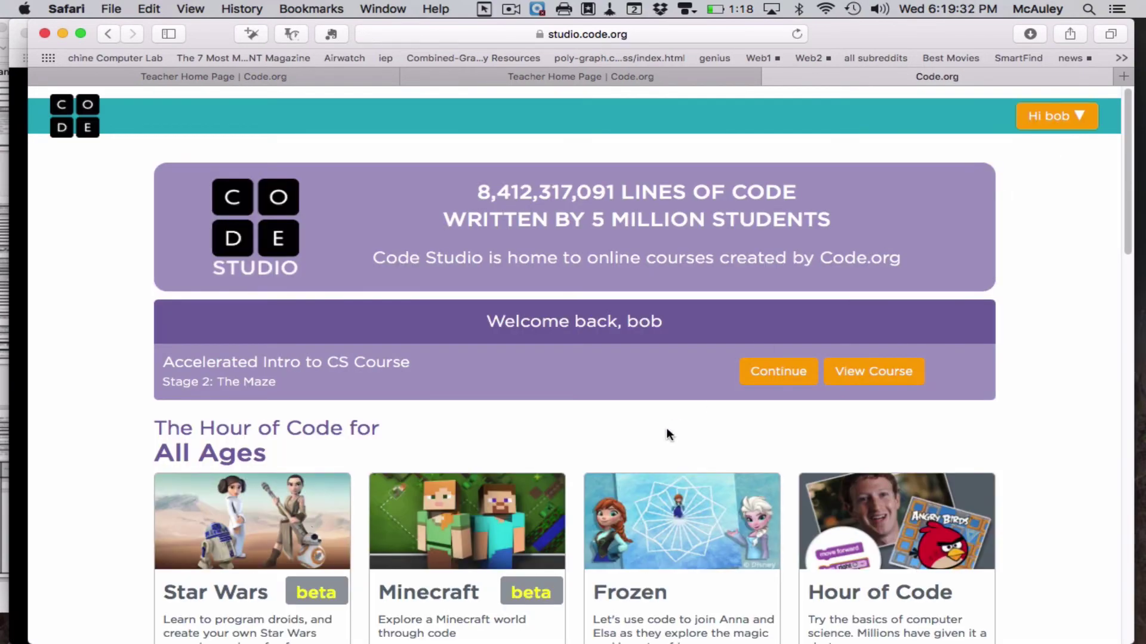
scroll(668, 429, down, 5)
scroll(666, 428, down, 3)
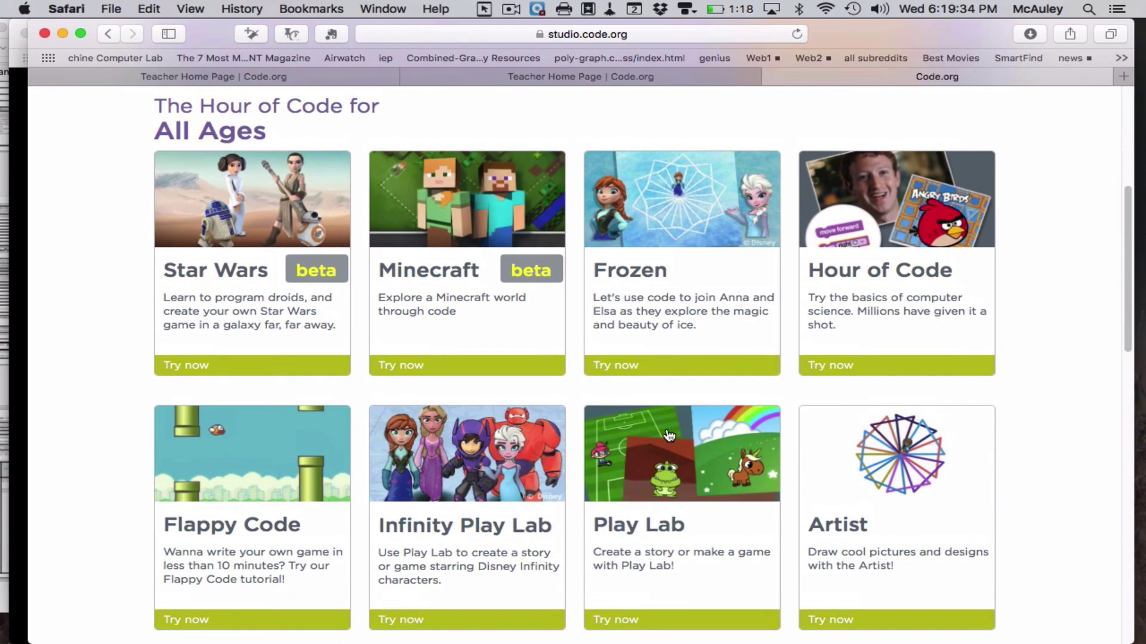
scroll(475, 450, down, 10)
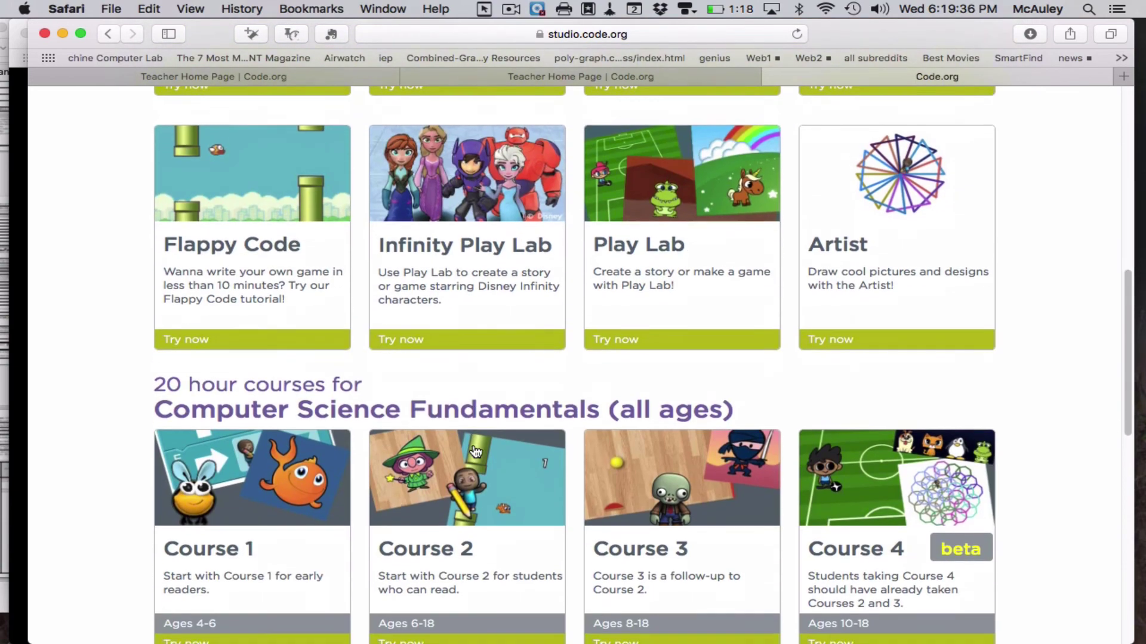
scroll(475, 450, up, 20)
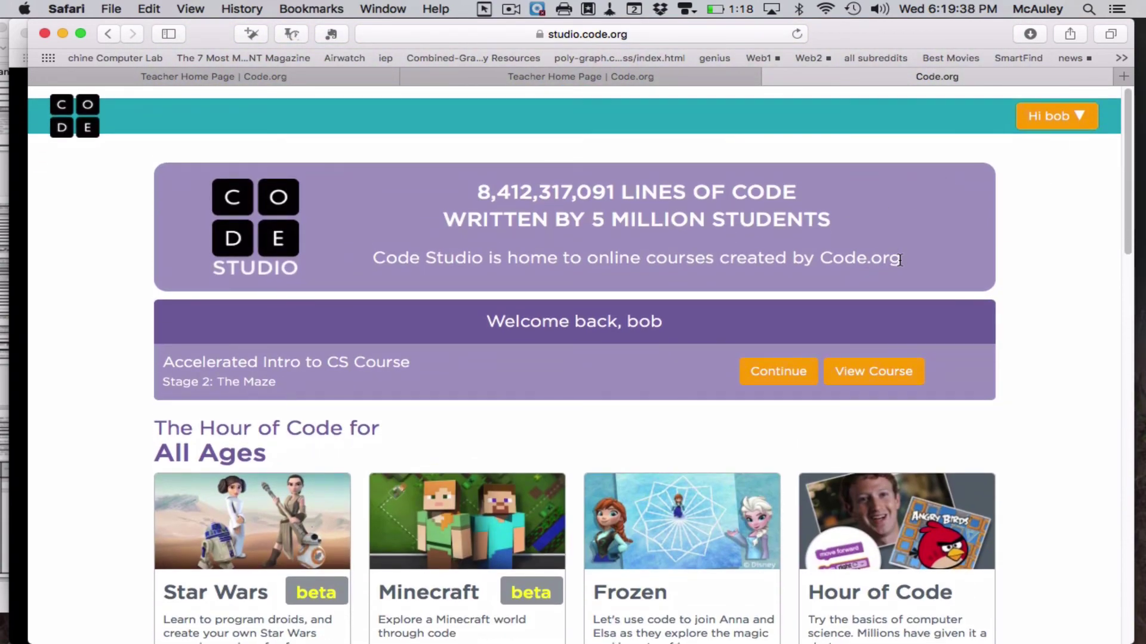
click(512, 9)
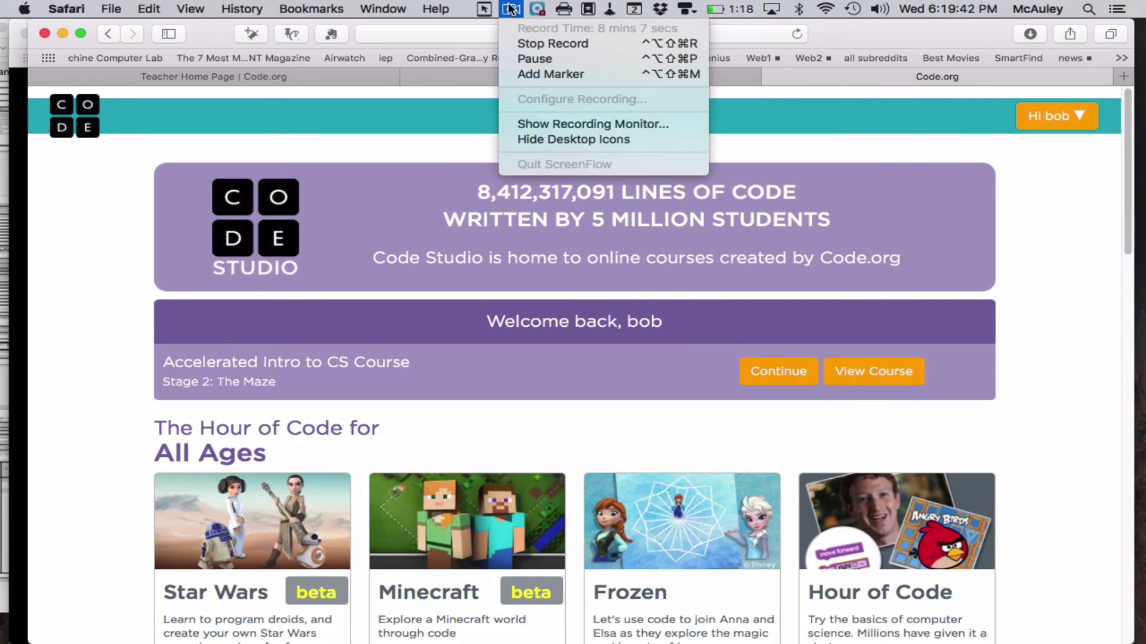